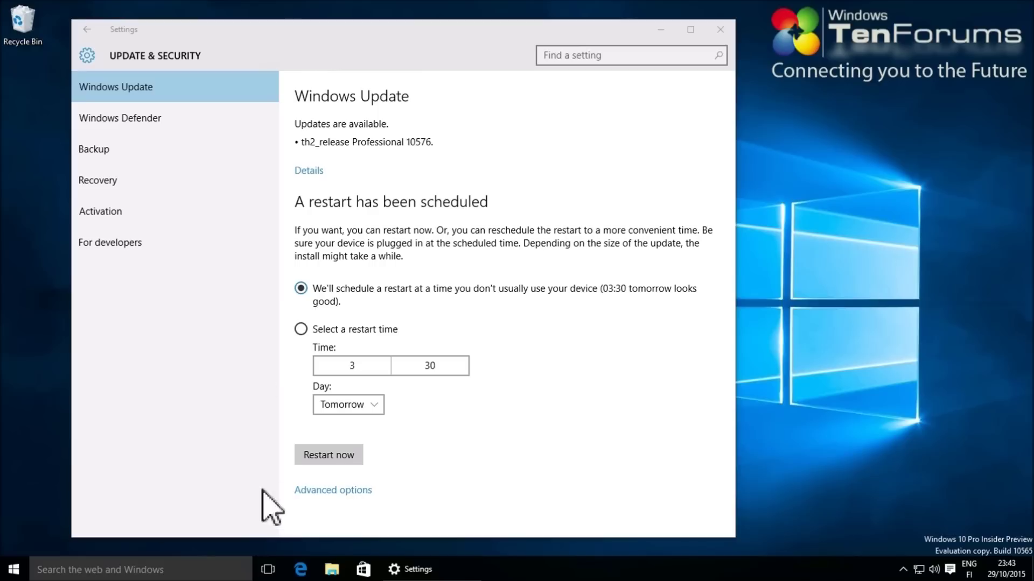
# Turn on Hidden items in File Explorer's View options
pyautogui.click(332, 574)
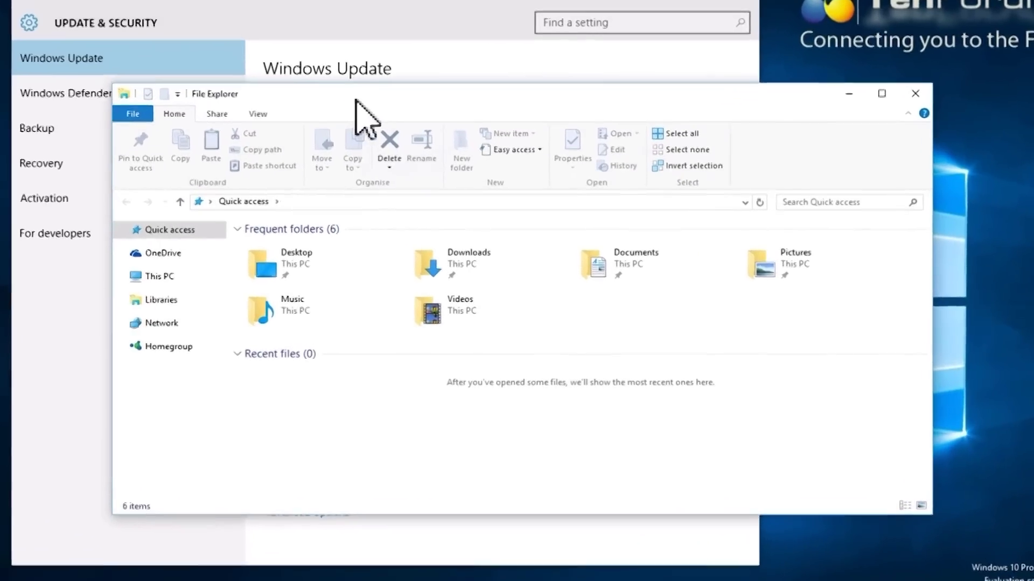
pyautogui.click(241, 103)
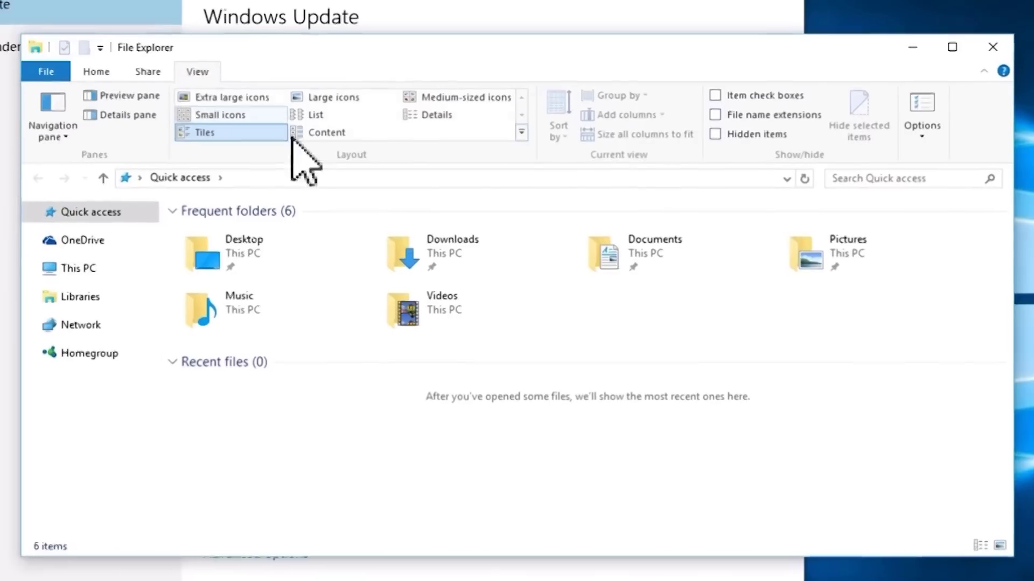
pyautogui.click(727, 131)
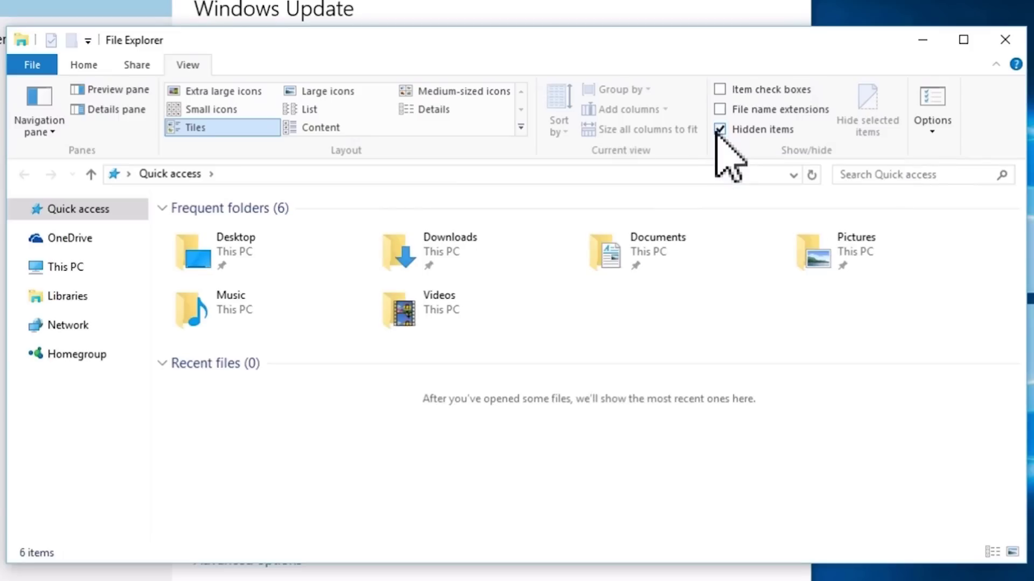
# Browse to C:\$WINDOWS.~BT\Sources and scroll down to Install.esd
pyautogui.click(63, 267)
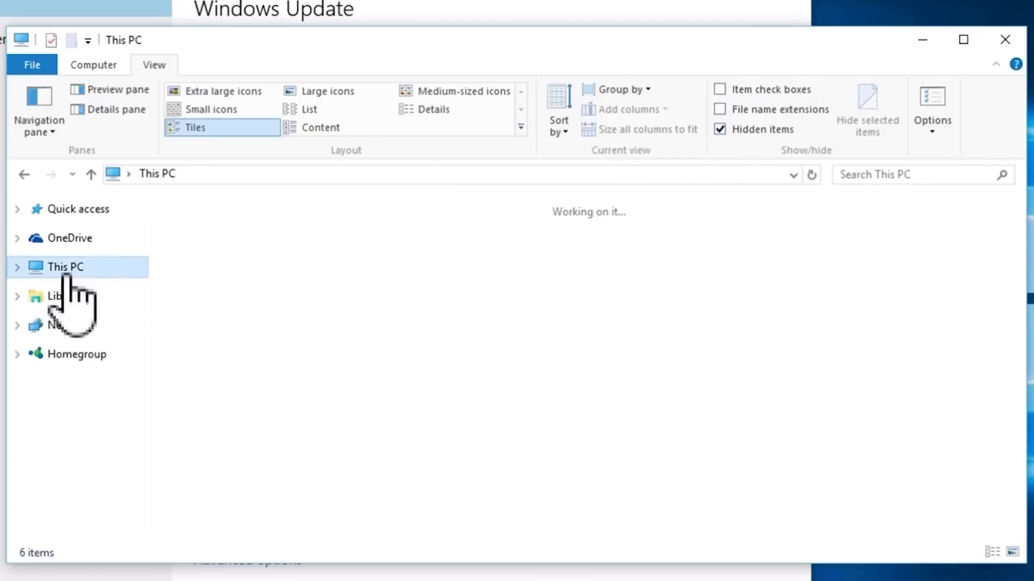
pyautogui.doubleClick(705, 457)
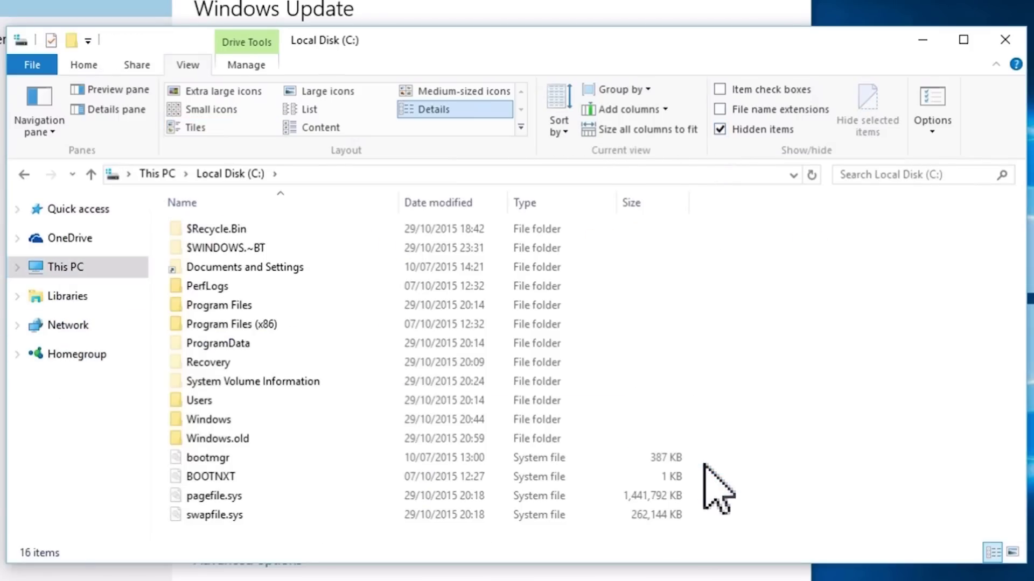
pyautogui.click(221, 250)
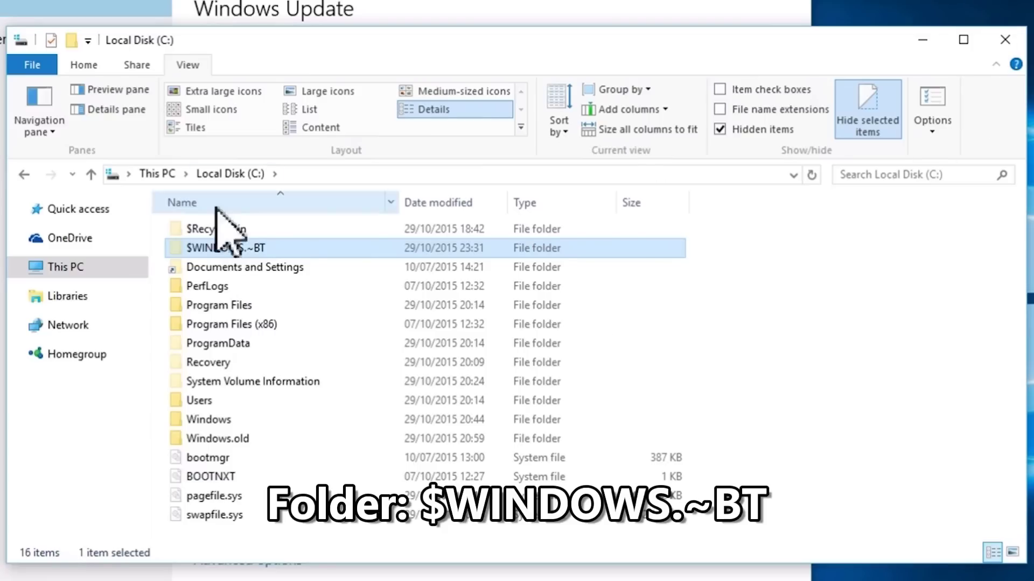
pyautogui.doubleClick(234, 247)
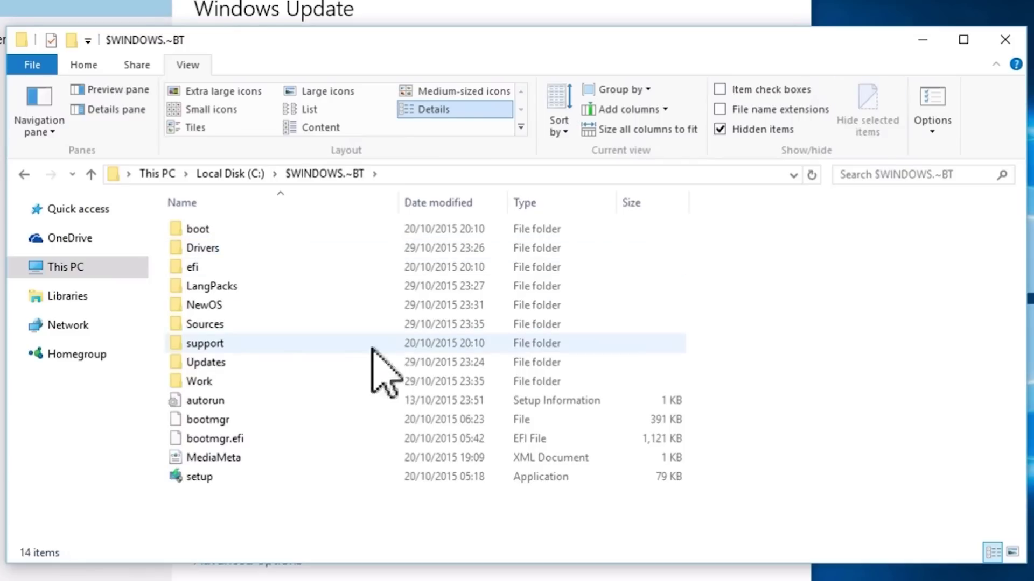
pyautogui.click(222, 329)
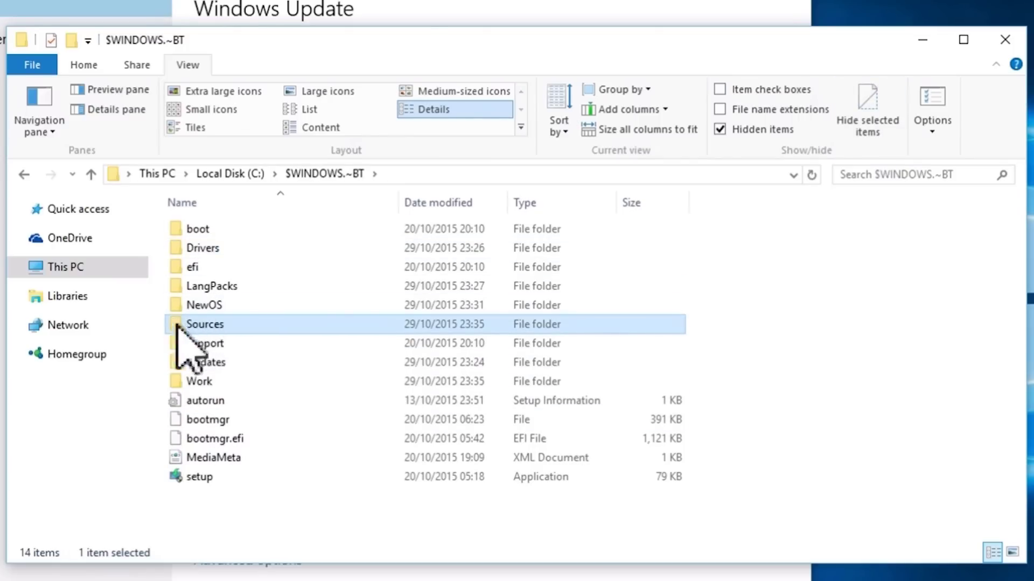
pyautogui.doubleClick(238, 326)
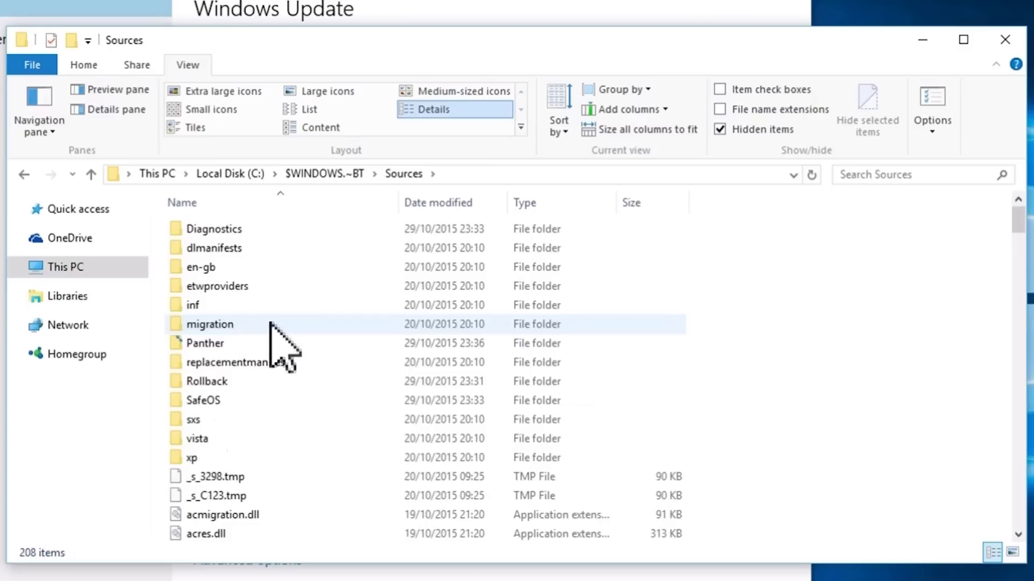
pyautogui.scroll(-9, 273, 323)
pyautogui.scroll(-15, 257, 350)
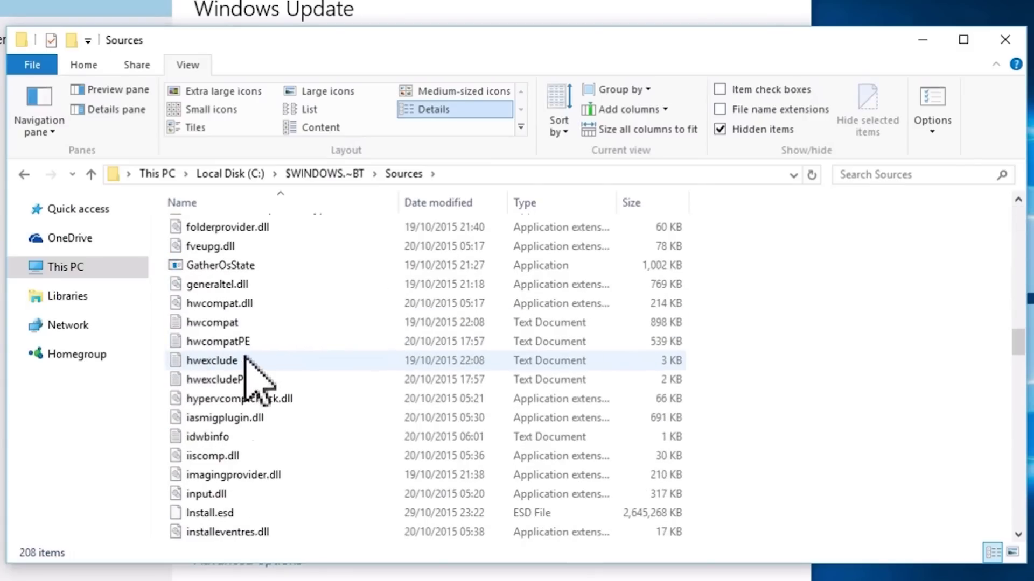
pyautogui.scroll(-1, 264, 425)
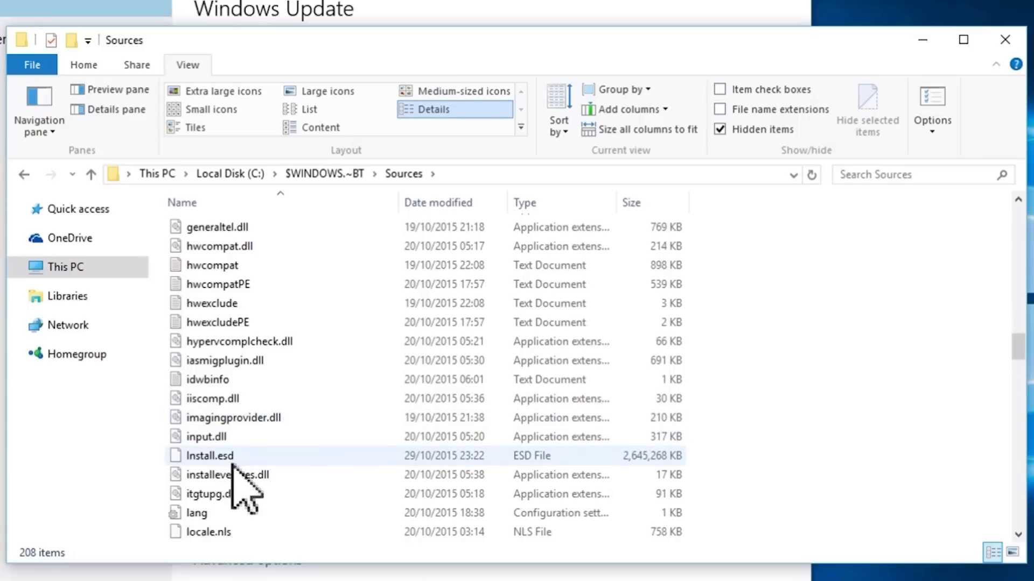
# Copy Install.esd from the Sources folder and paste it onto the desktop
pyautogui.click(227, 457)
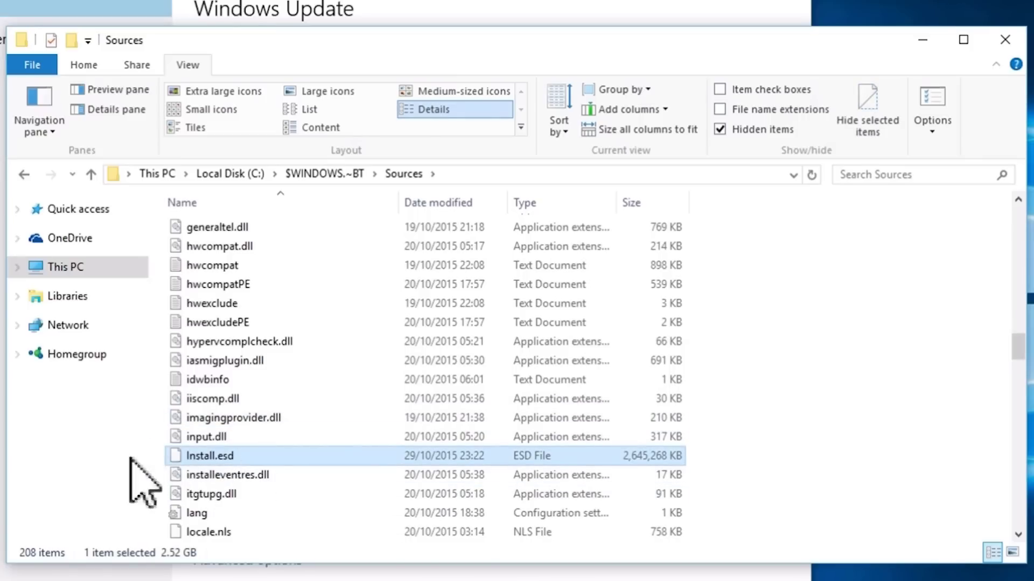
pyautogui.rightClick(229, 456)
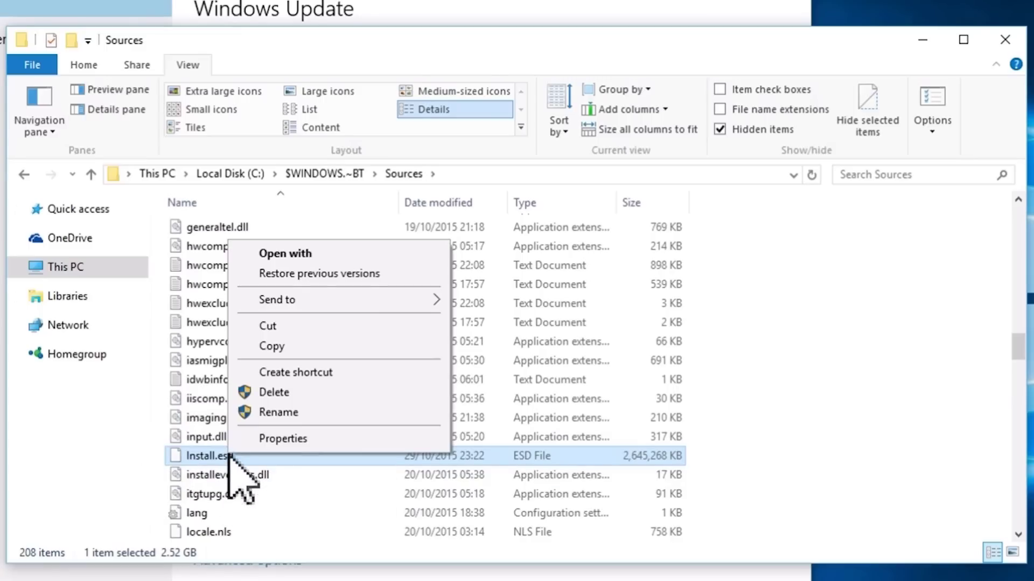
pyautogui.click(287, 345)
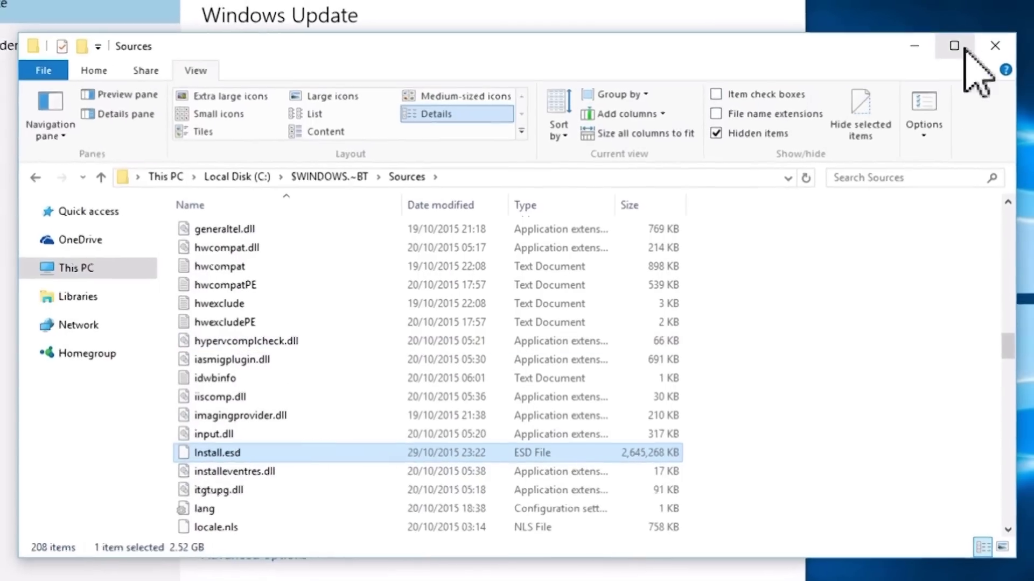
pyautogui.click(994, 46)
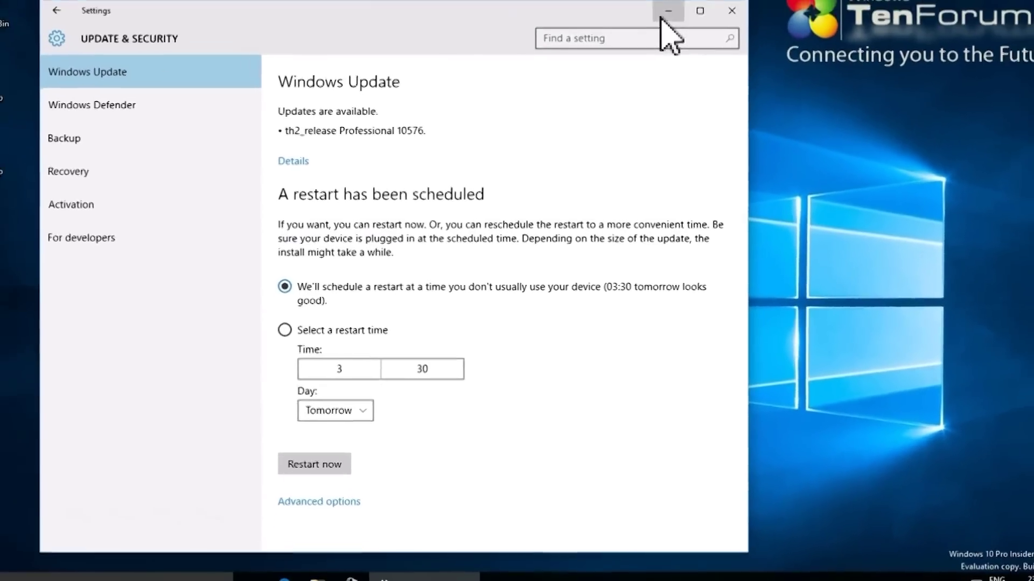
pyautogui.click(662, 17)
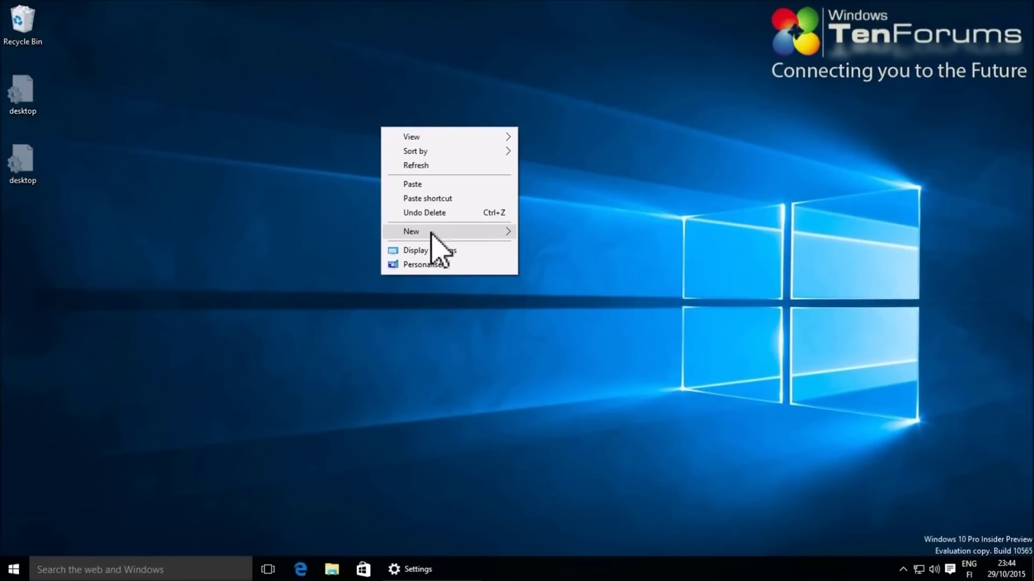
pyautogui.click(425, 185)
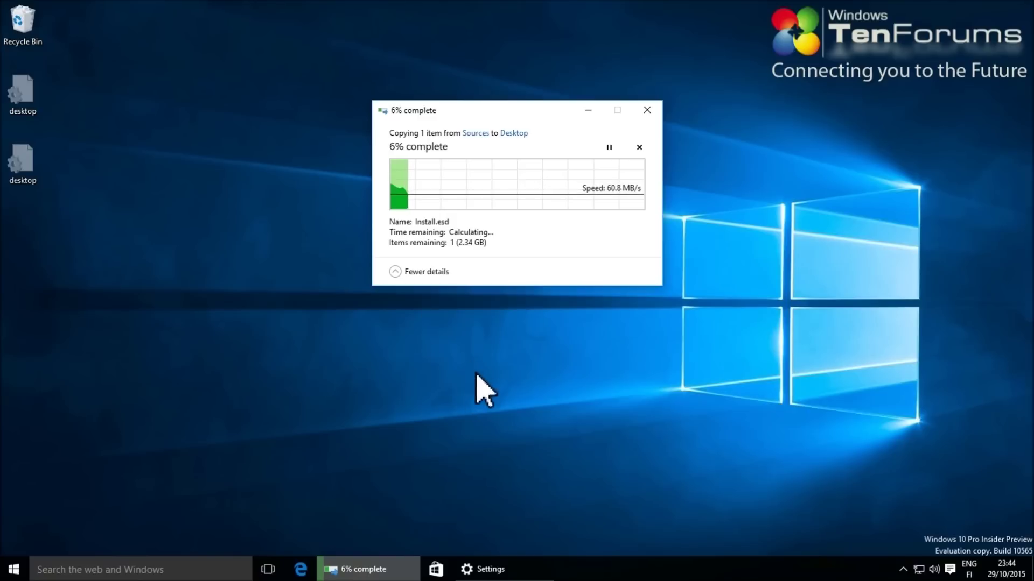
# Turn Hidden items back off in File Explorer's View options
pyautogui.rightClick(342, 576)
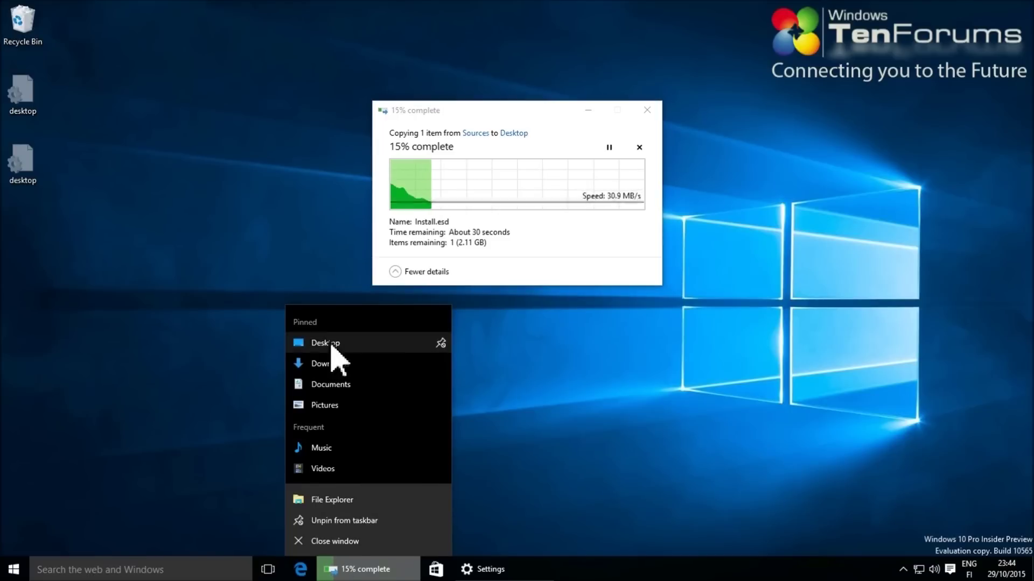
pyautogui.click(330, 344)
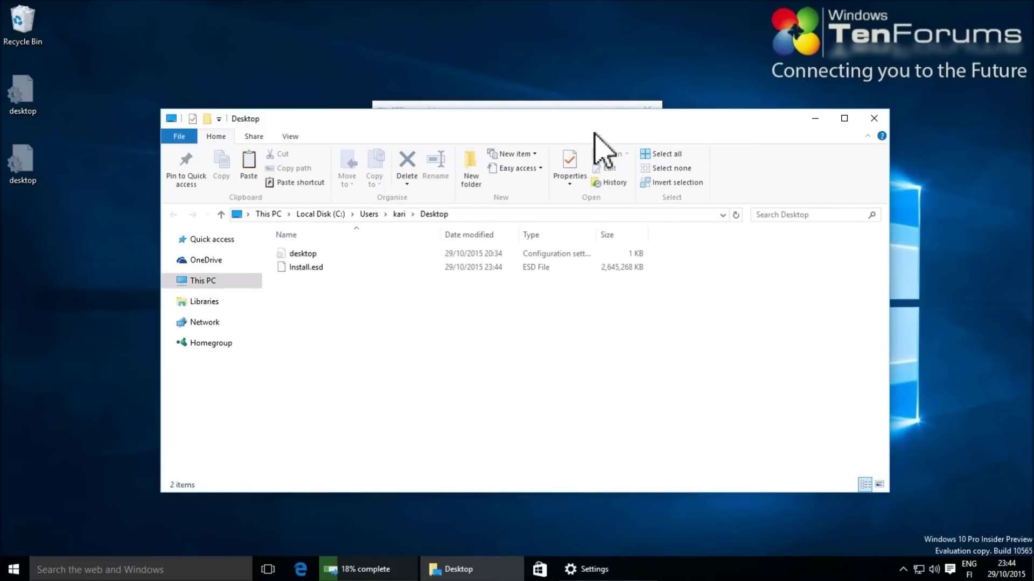
pyautogui.click(287, 137)
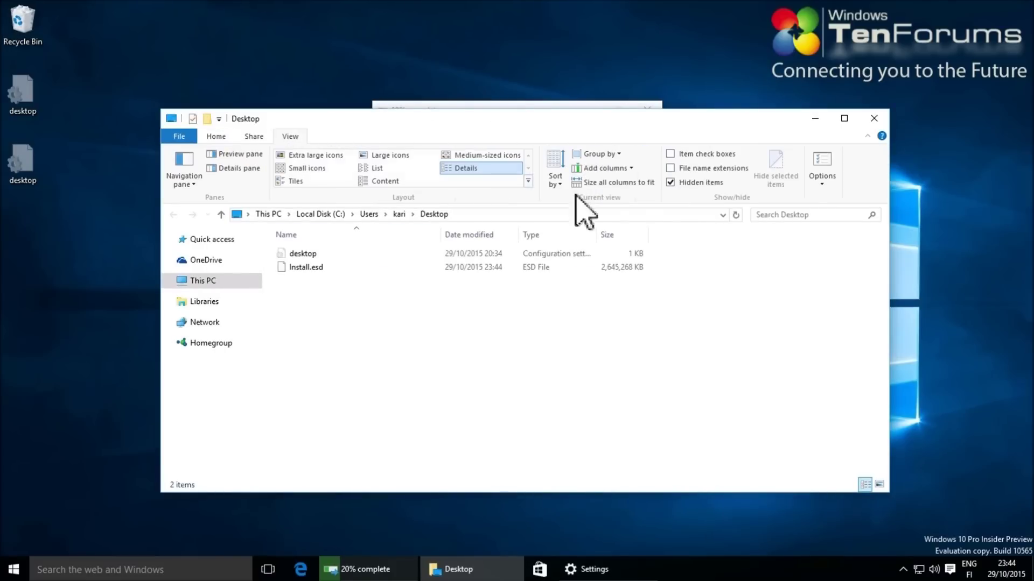
pyautogui.click(684, 183)
pyautogui.click(873, 118)
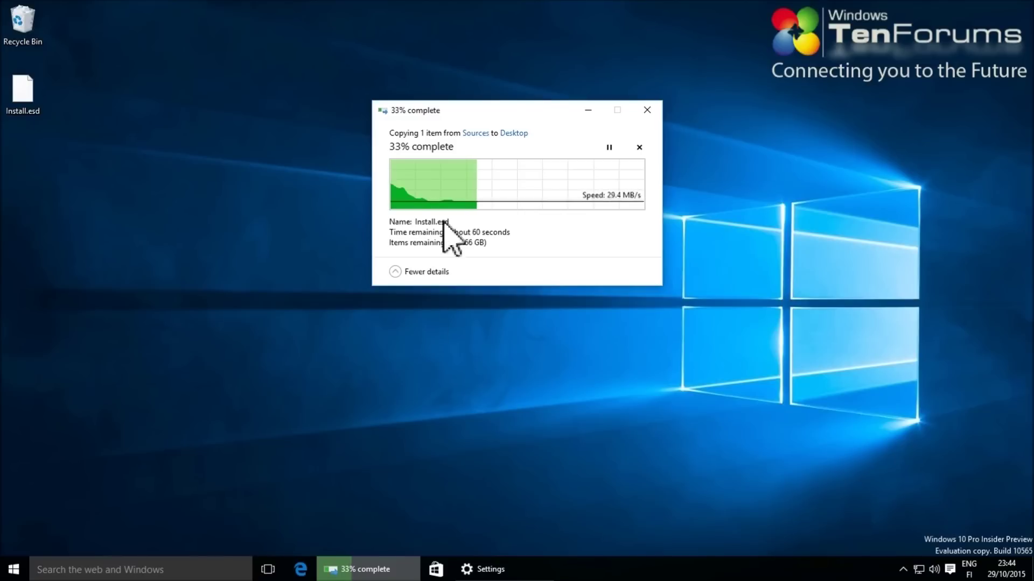
# In Edge, search the Ten Forums Tutorials section for 'ESD to ISO'
pyautogui.click(299, 571)
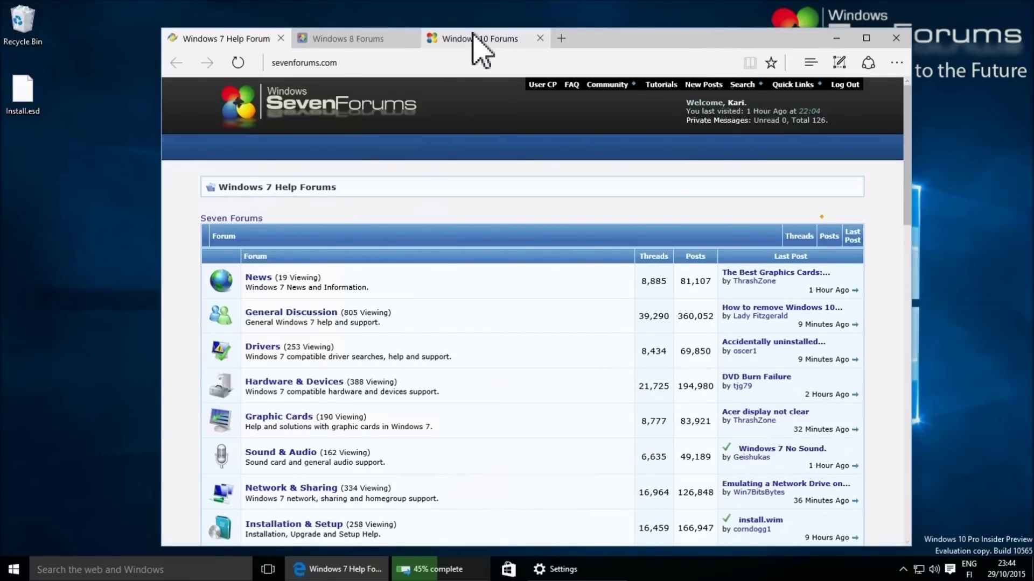
pyautogui.click(474, 39)
pyautogui.click(386, 153)
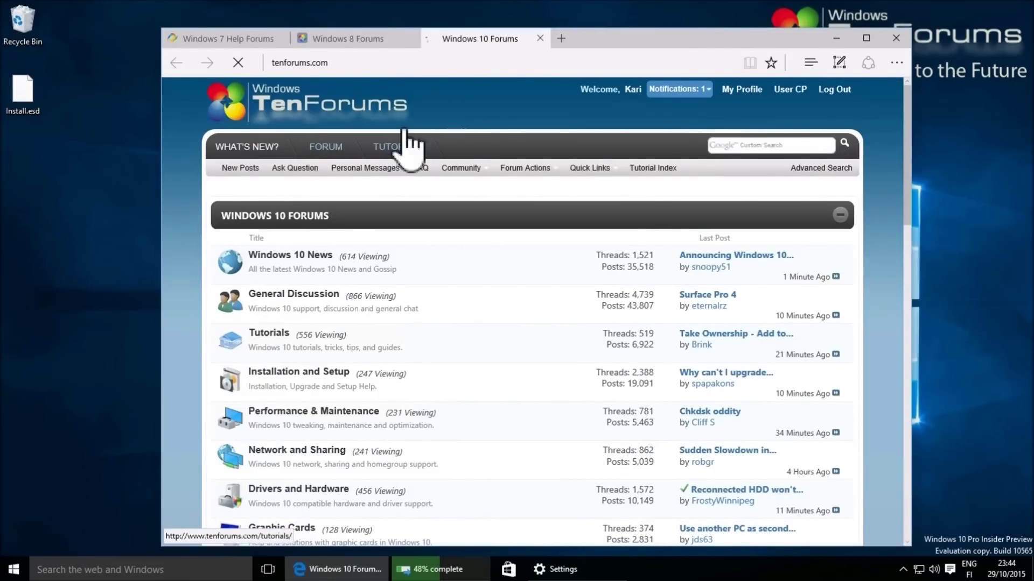
pyautogui.moveTo(583, 38); pyautogui.dragTo(474, 23)
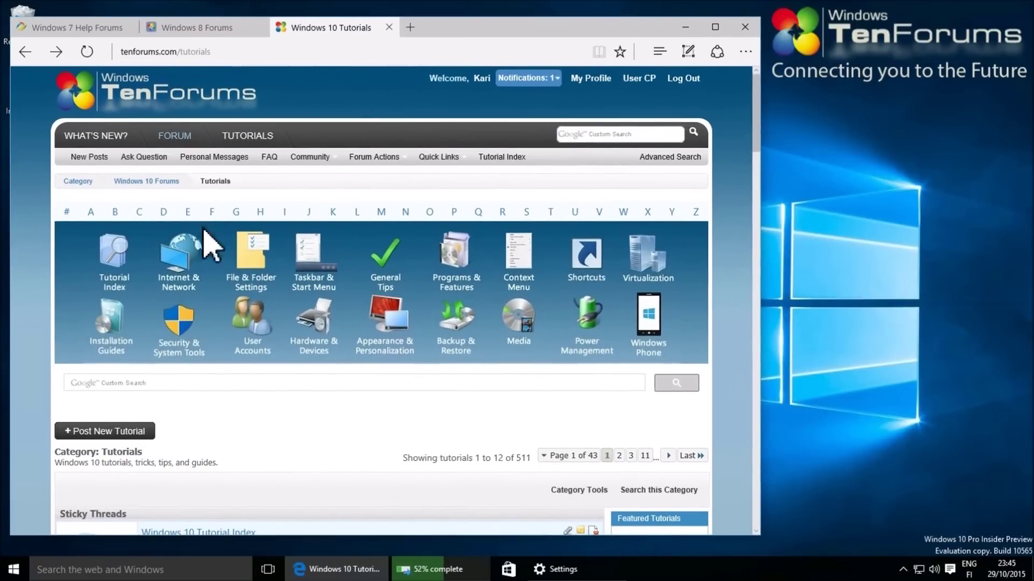
pyautogui.click(232, 388)
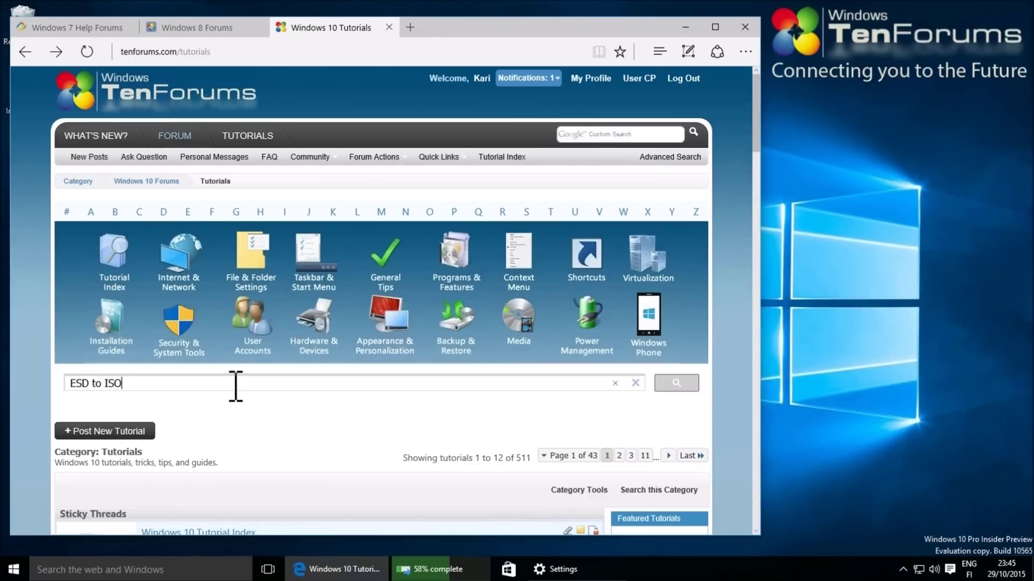
pyautogui.write('ESD to ISO')
pyautogui.press('Return')
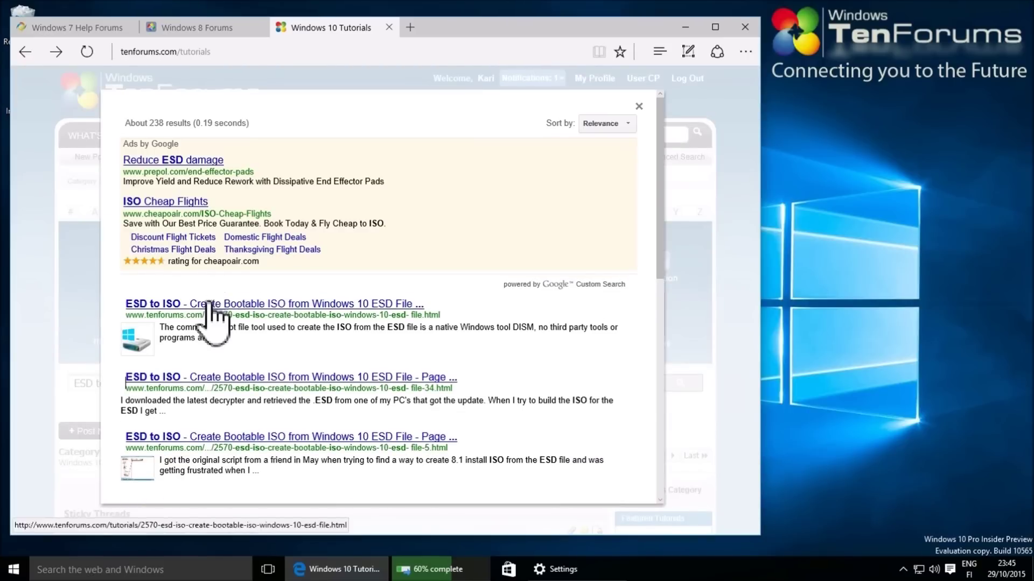
# Open the 'ESD to ISO - Create Bootable ISO from Windows 10 ESD File' tutorial and highlight its download paragraph
pyautogui.click(211, 317)
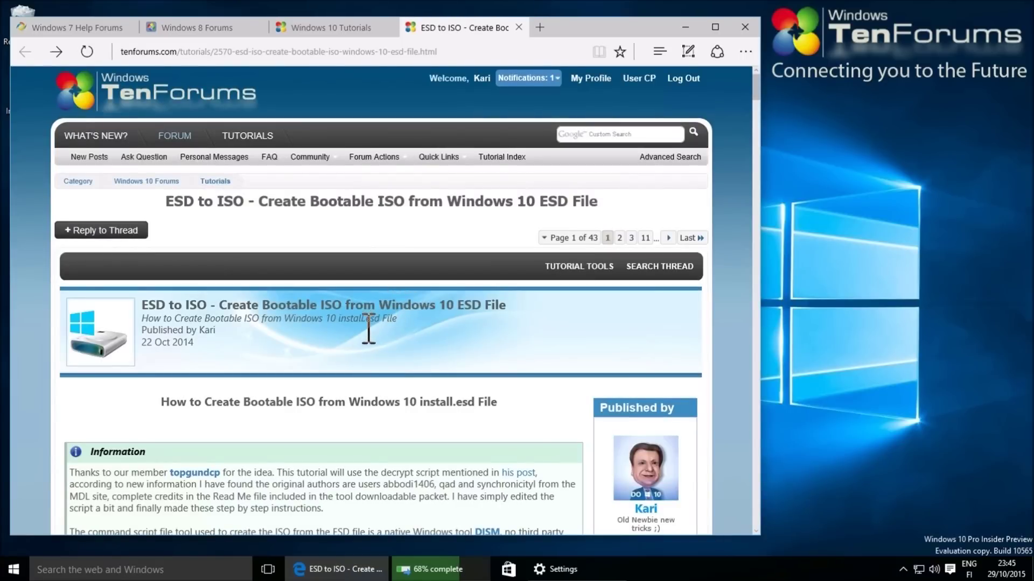
pyautogui.scroll(-5, 368, 329)
pyautogui.scroll(-7, 344, 302)
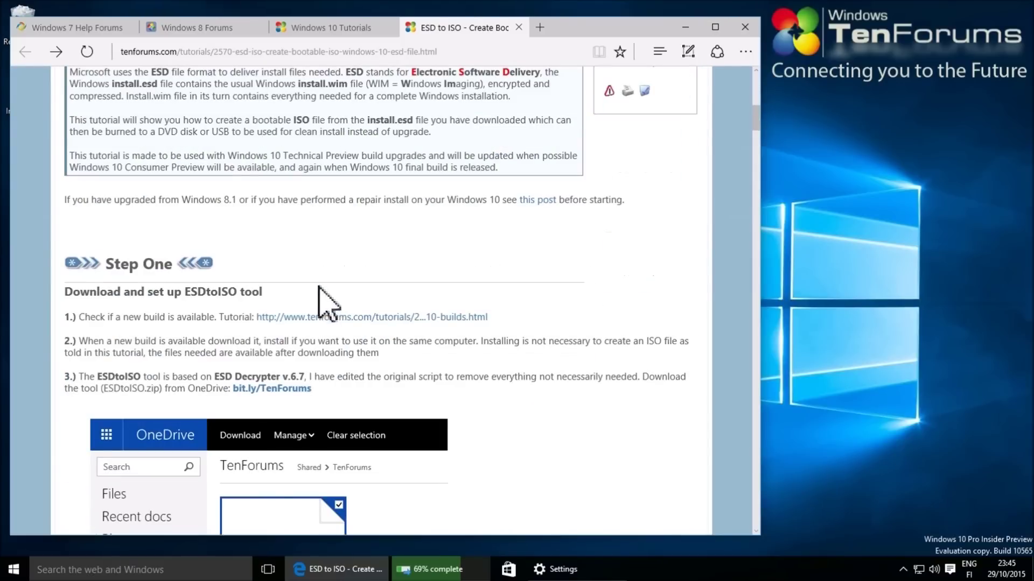
pyautogui.scroll(-5, 327, 302)
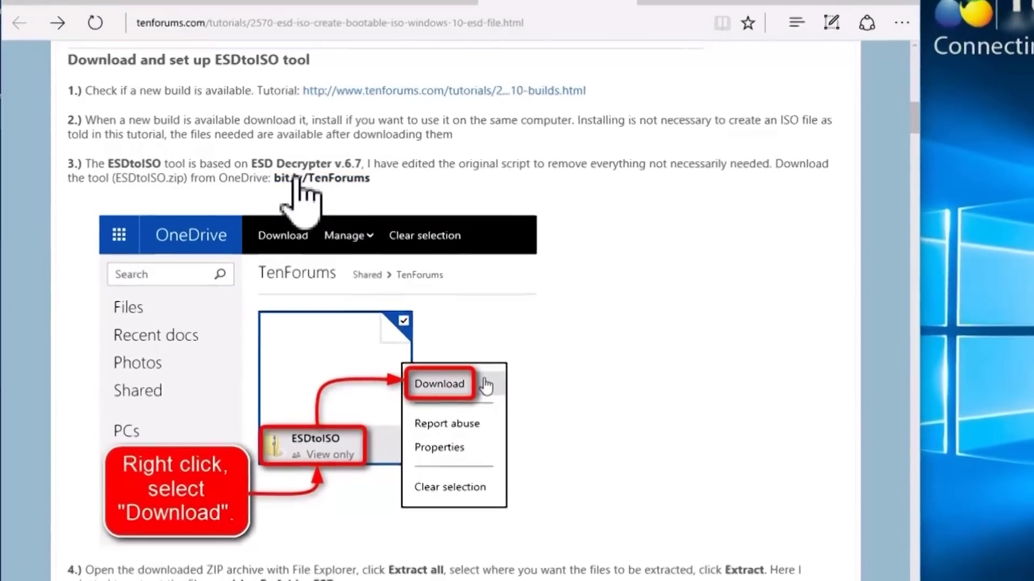
pyautogui.moveTo(370, 179); pyautogui.dragTo(72, 161)
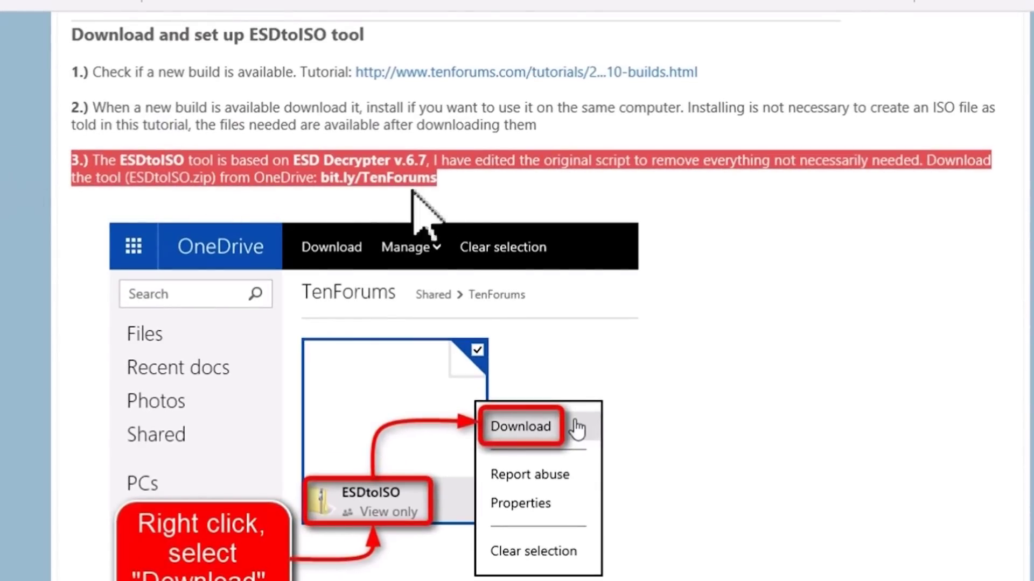
# Download ESDtoISO.zip from the shared OneDrive folder and open it when finished
pyautogui.click(540, 179)
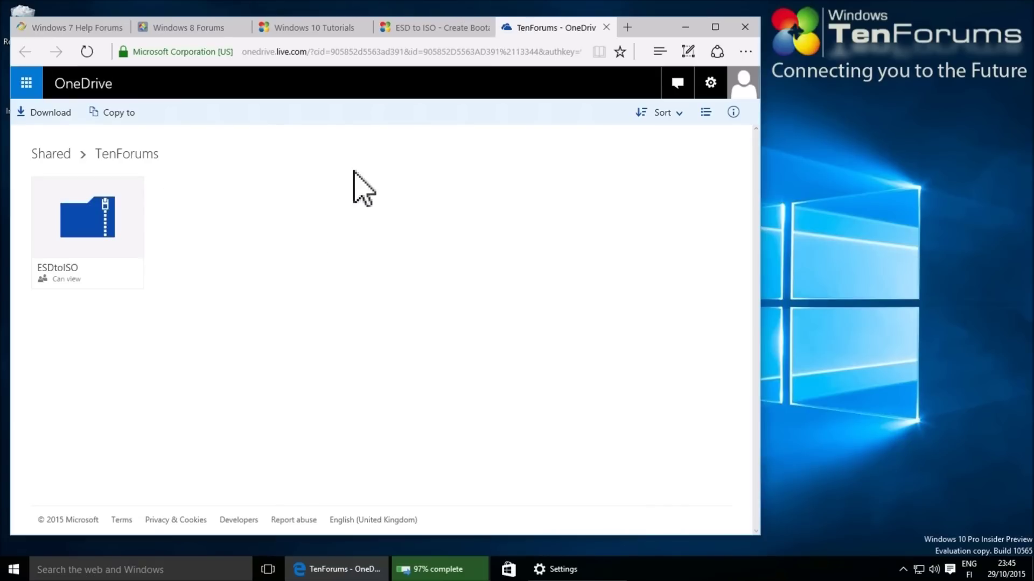
pyautogui.rightClick(75, 218)
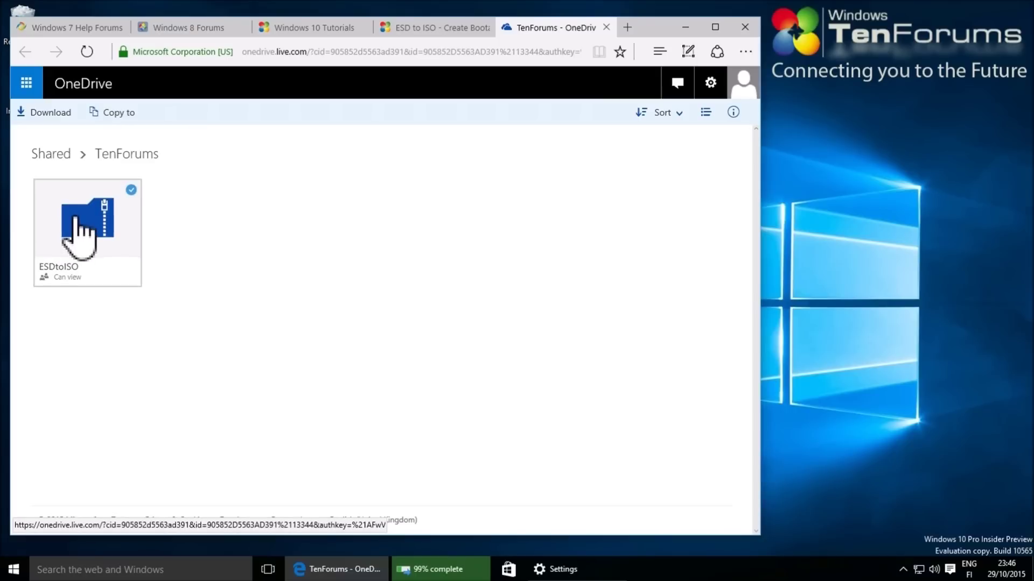
pyautogui.click(122, 232)
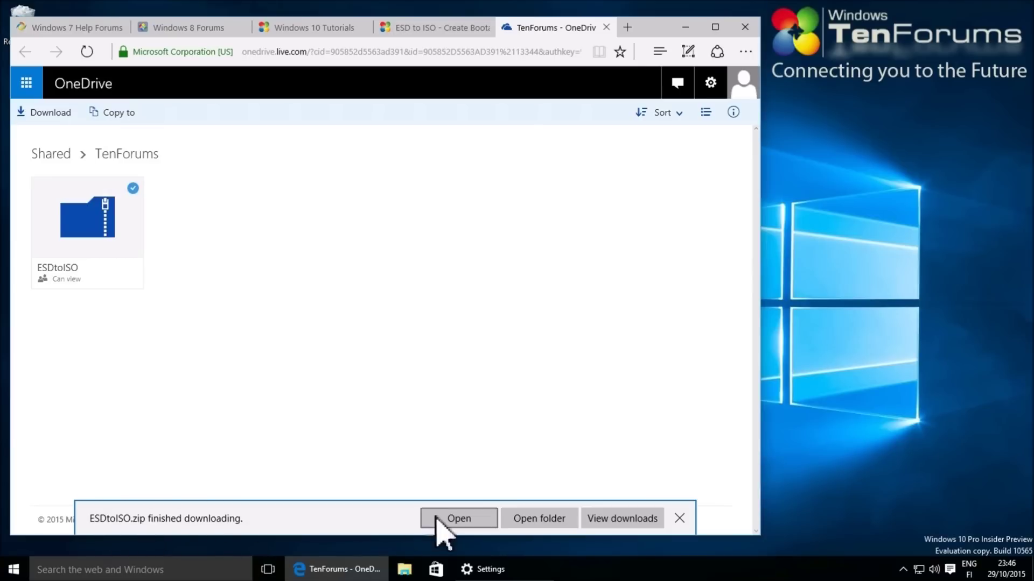
pyautogui.click(459, 518)
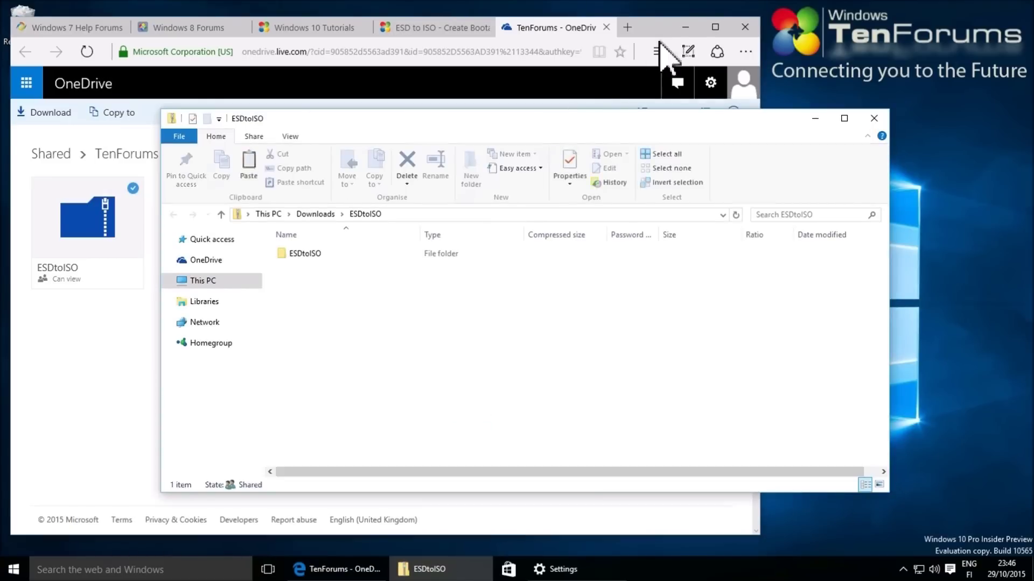
# Extract all files from the zip, changing the destination from Downloads to Desktop
pyautogui.click(683, 38)
pyautogui.click(685, 27)
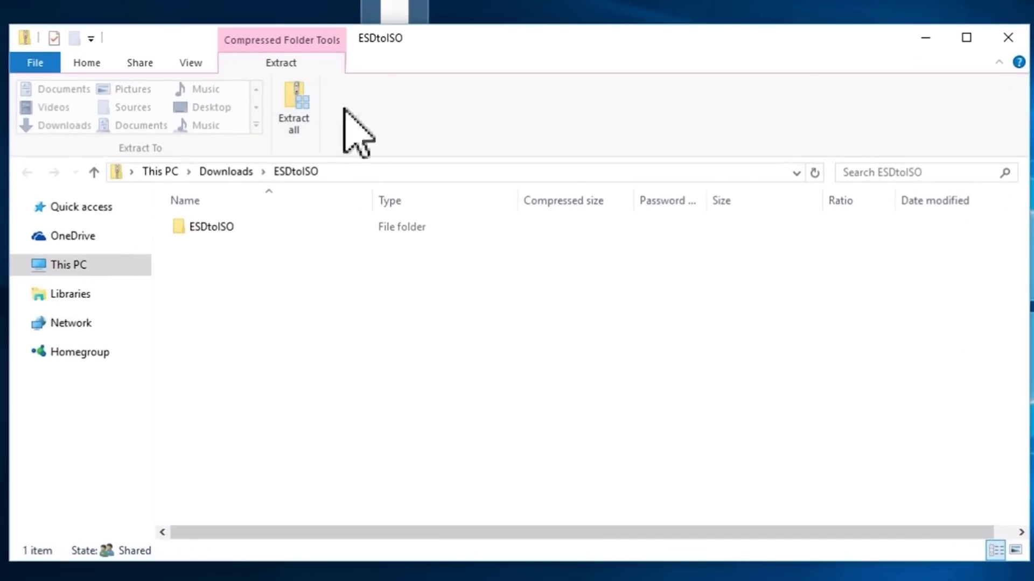
pyautogui.click(294, 113)
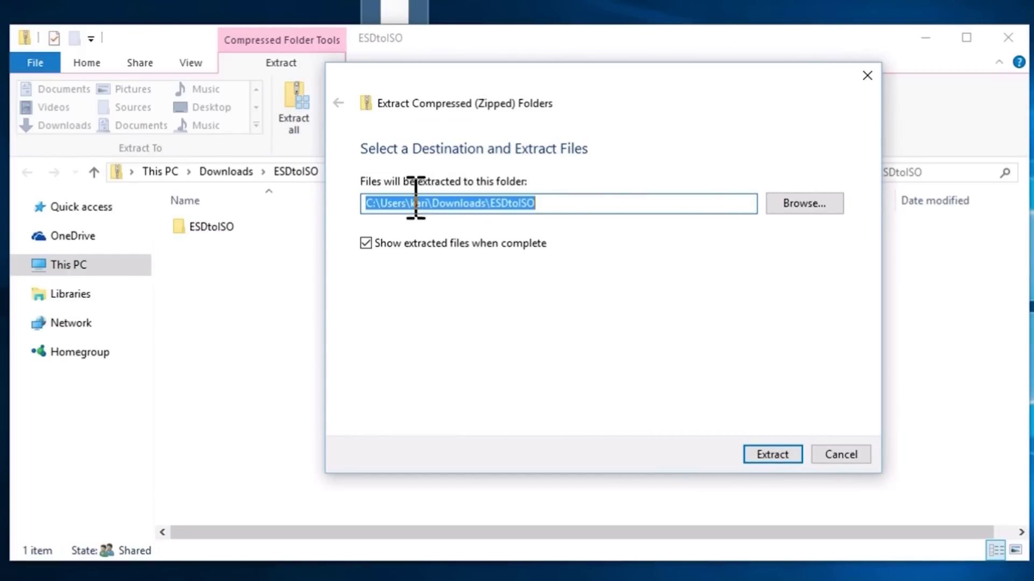
pyautogui.click(457, 207)
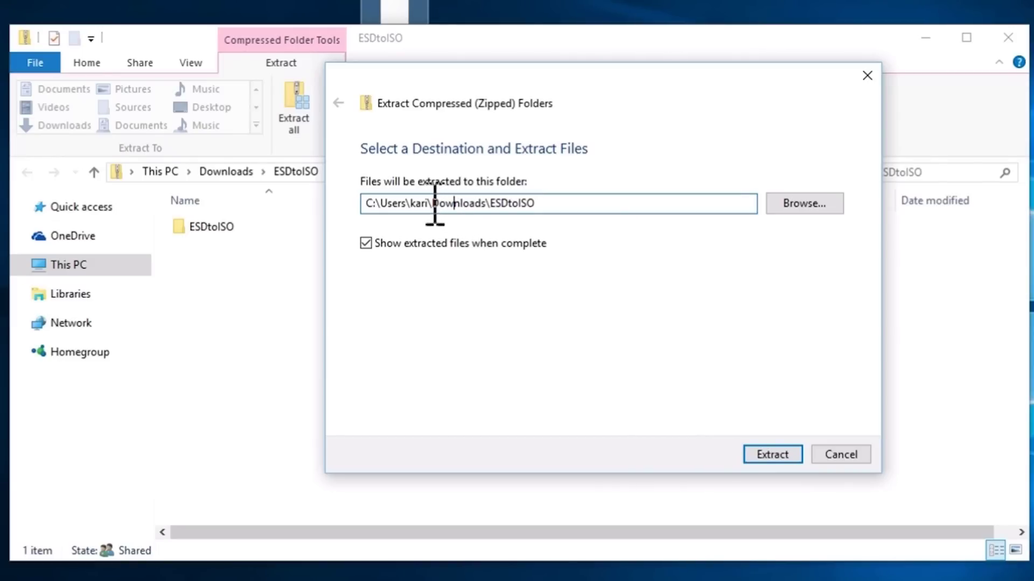
pyautogui.moveTo(432, 207); pyautogui.dragTo(497, 207)
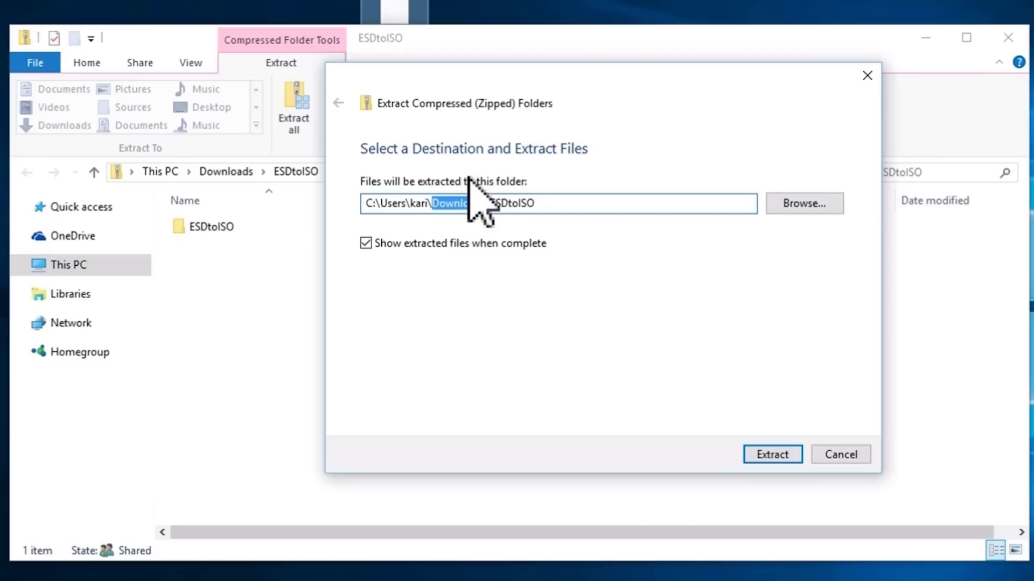
pyautogui.write('Desktop')
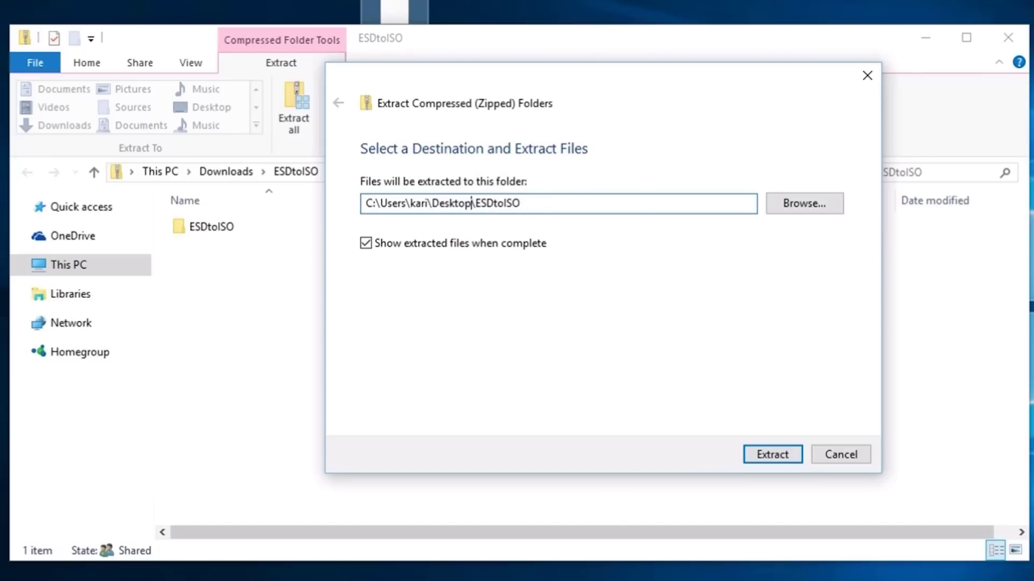
pyautogui.click(779, 458)
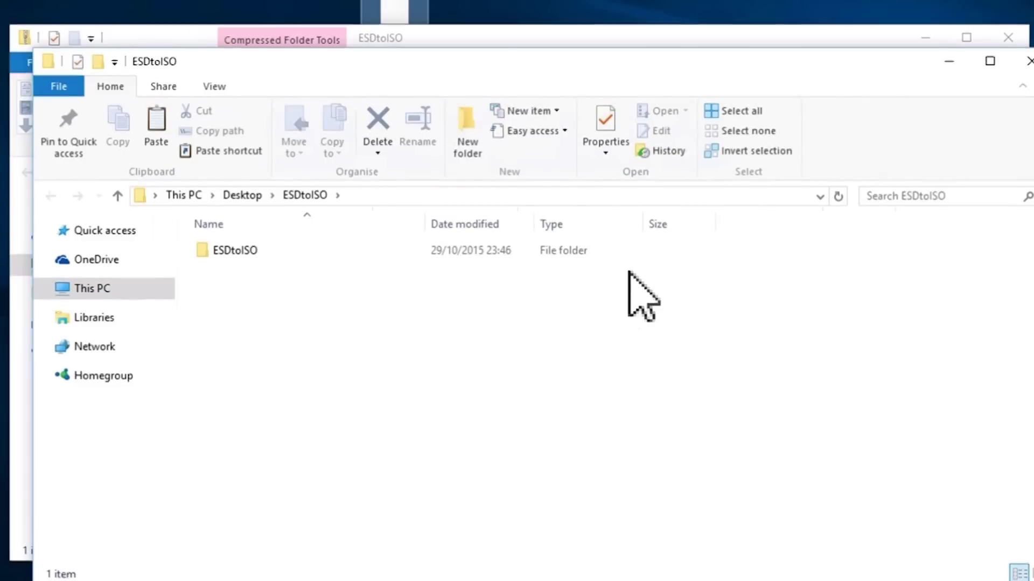
# Open the desktop ESDtoISO folder's inner ESDtoISO folder and drag Install.esd into it
pyautogui.click(961, 83)
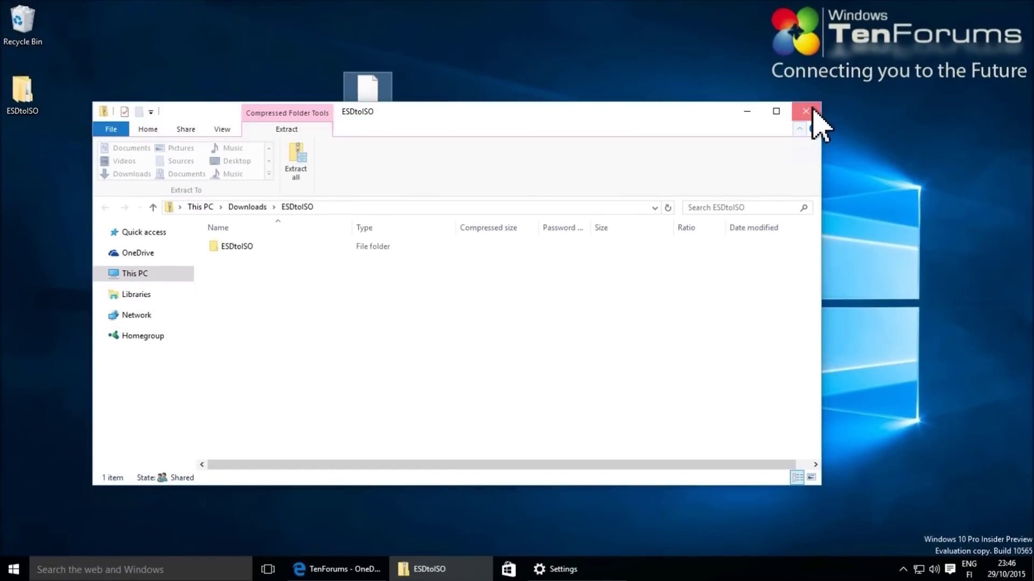
pyautogui.click(813, 110)
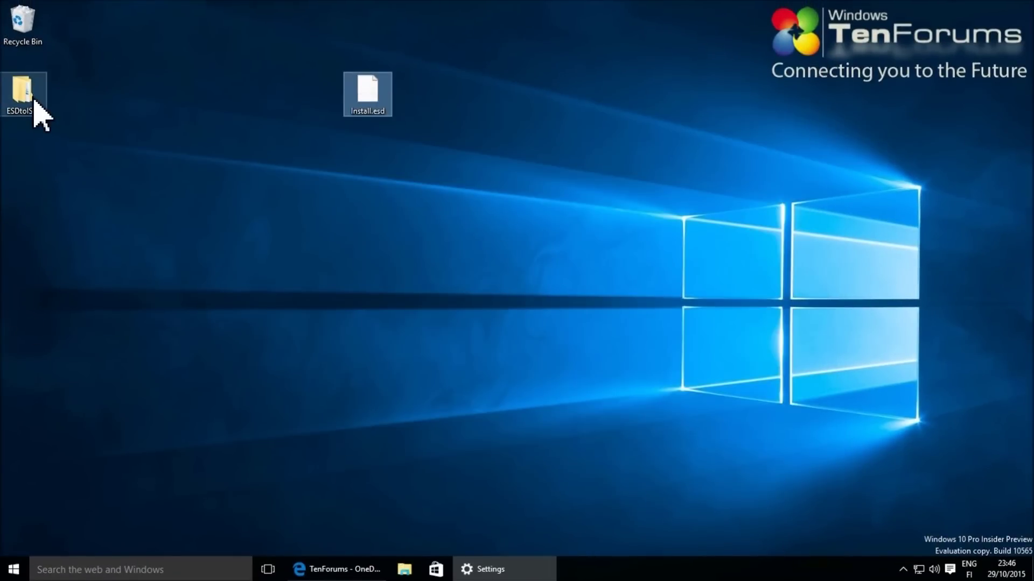
pyautogui.moveTo(34, 102); pyautogui.dragTo(283, 198)
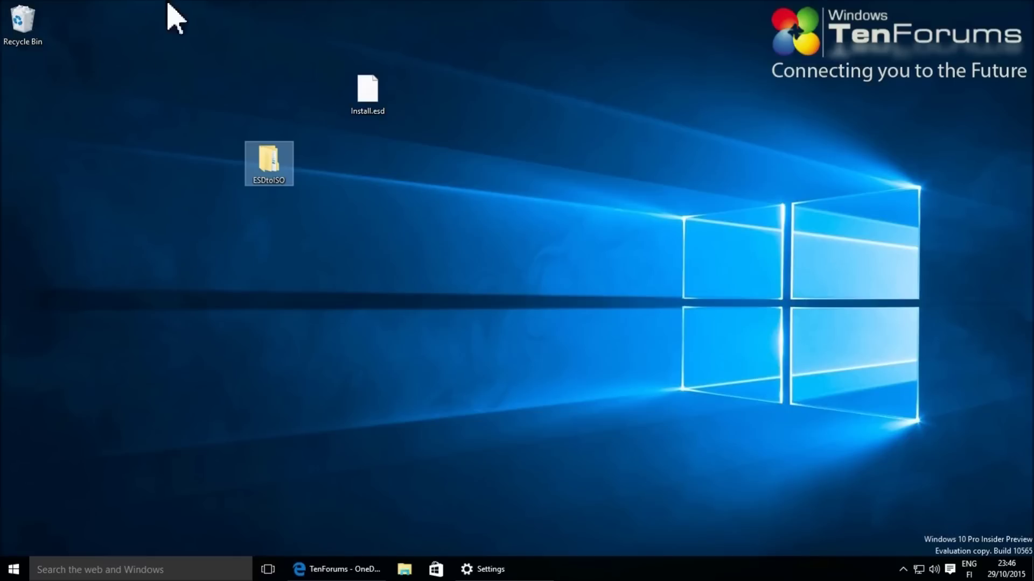
pyautogui.doubleClick(271, 167)
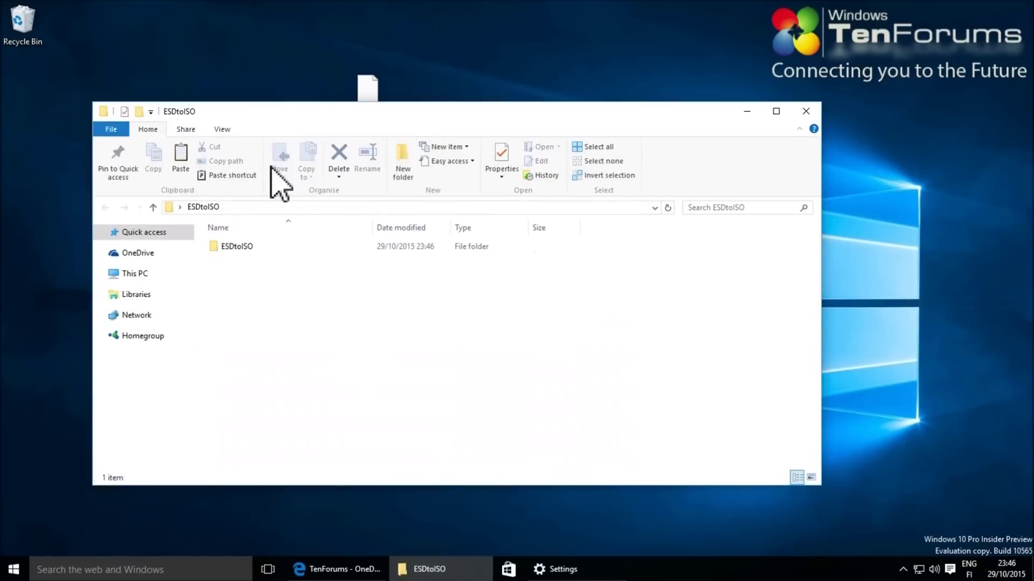
pyautogui.moveTo(392, 111); pyautogui.dragTo(394, 134)
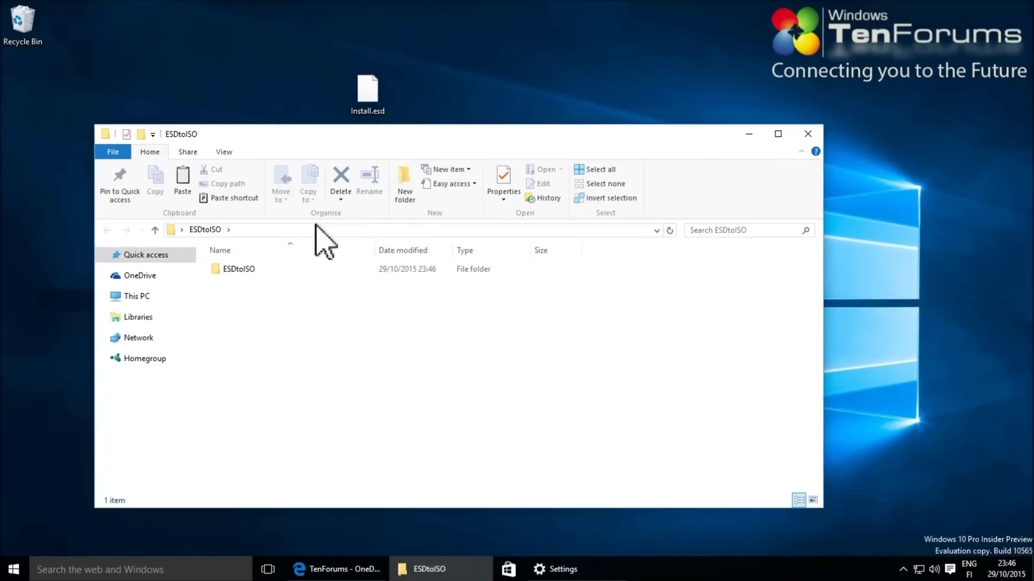
pyautogui.doubleClick(235, 267)
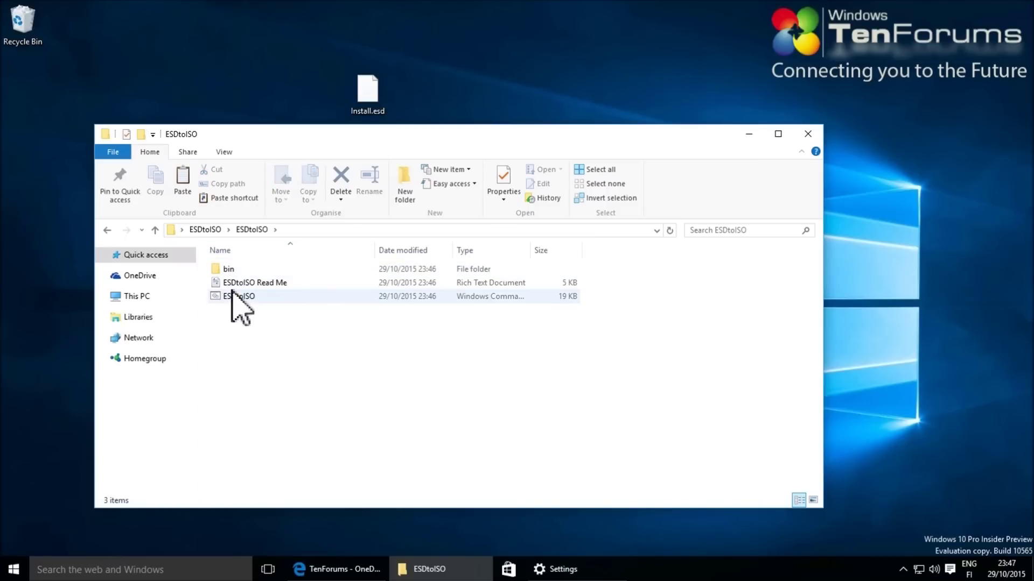
pyautogui.moveTo(359, 86); pyautogui.dragTo(219, 331)
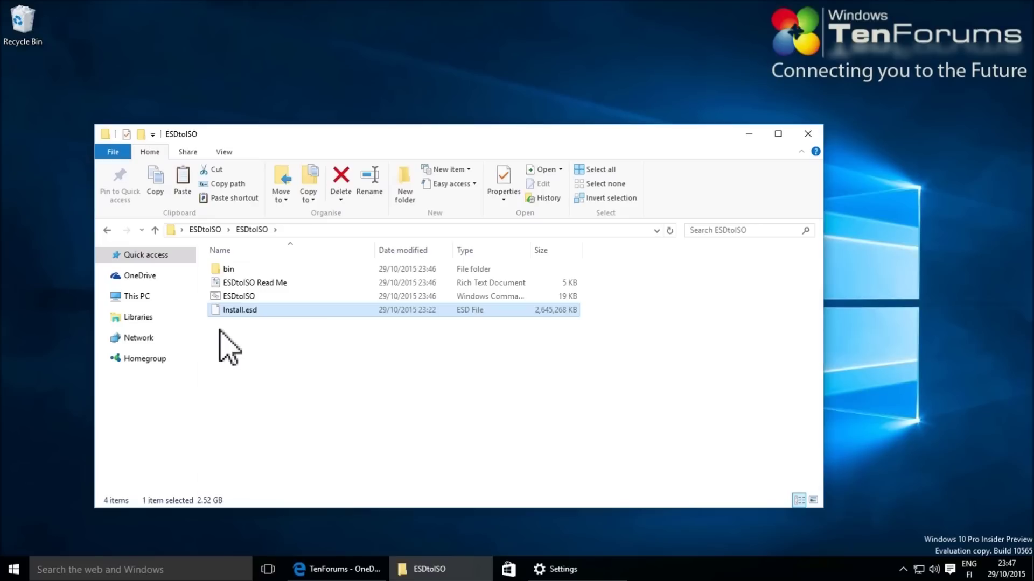
# Run the ESDtoISO script as administrator, allowing it past the security warning
pyautogui.rightClick(227, 297)
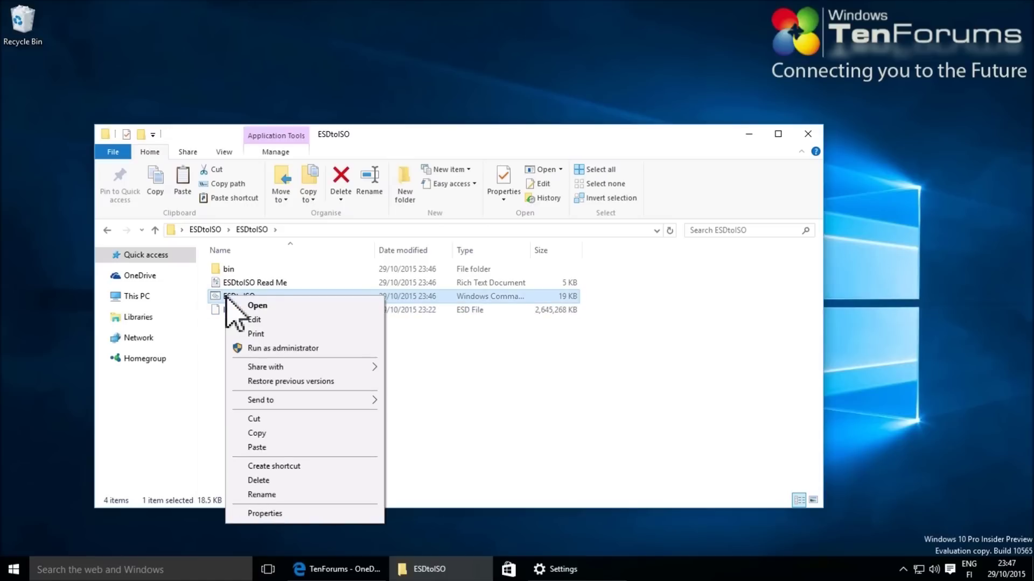
pyautogui.click(304, 350)
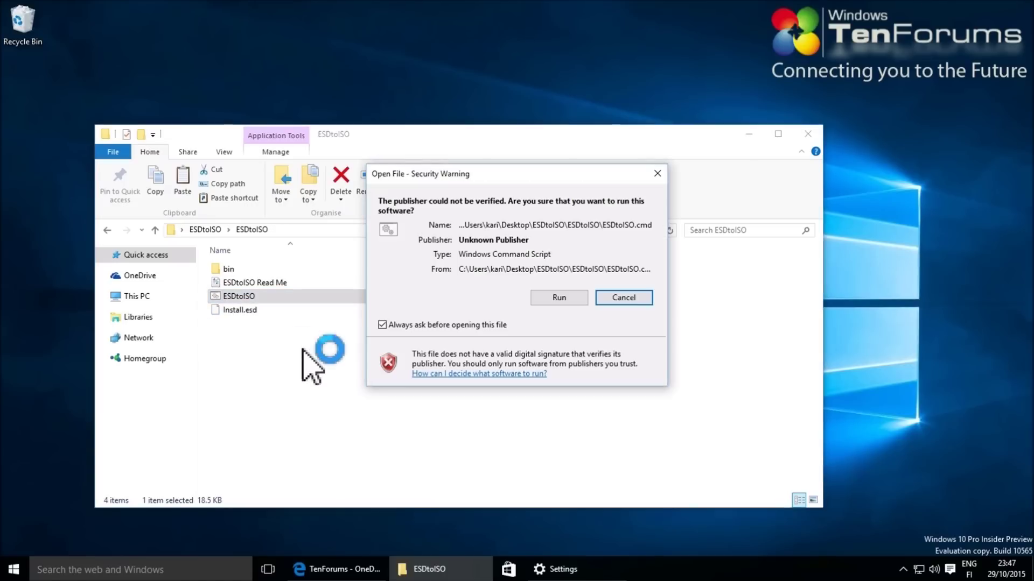
pyautogui.click(558, 297)
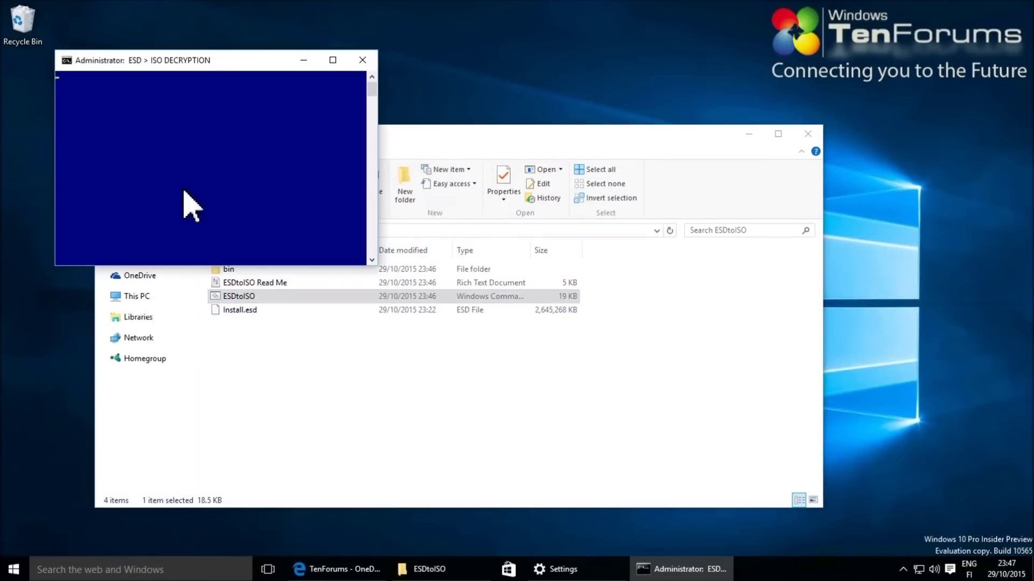
# Set the console font to Lucida Console size 20 in its Properties
pyautogui.rightClick(151, 67)
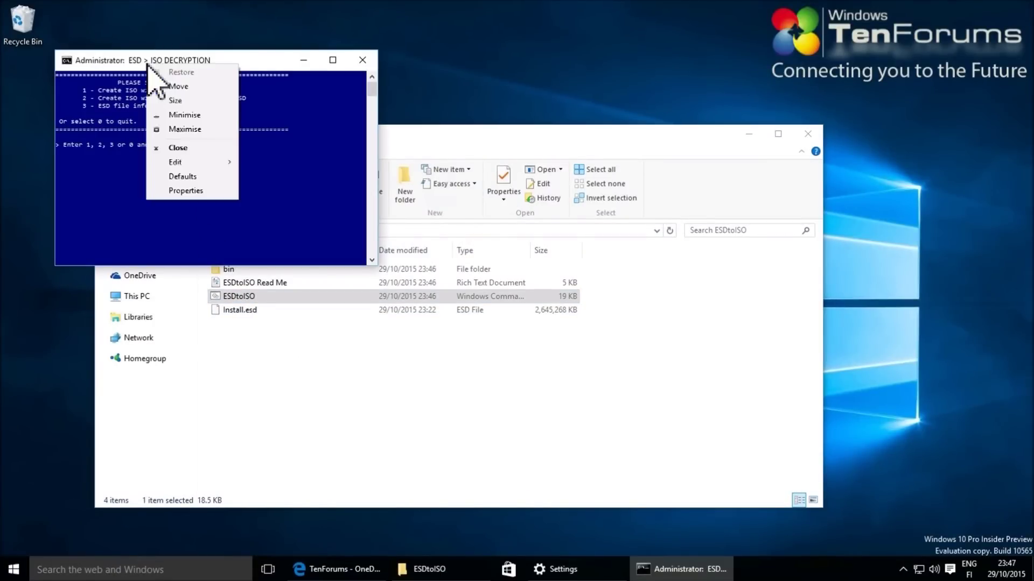
pyautogui.click(173, 191)
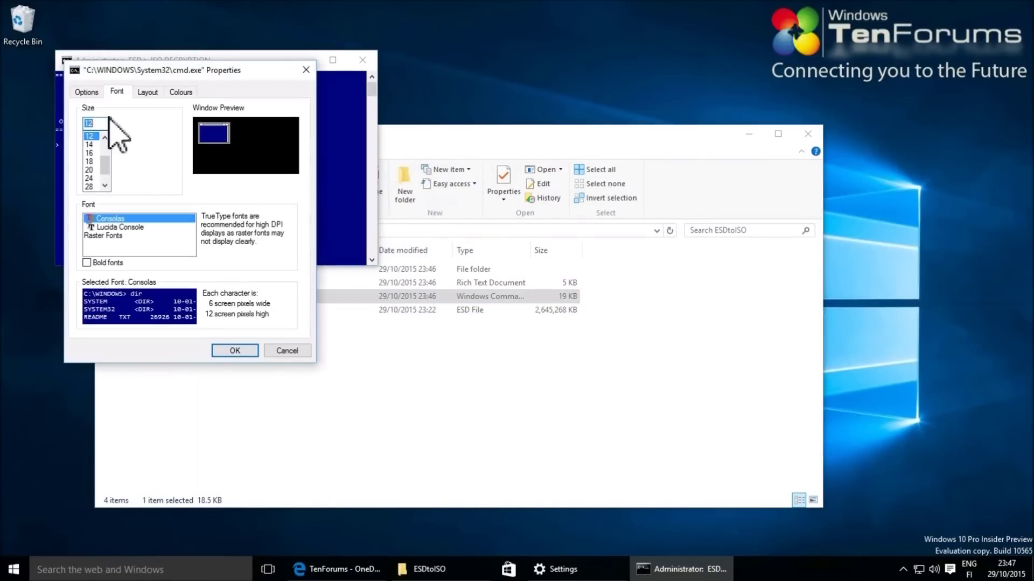
pyautogui.click(128, 227)
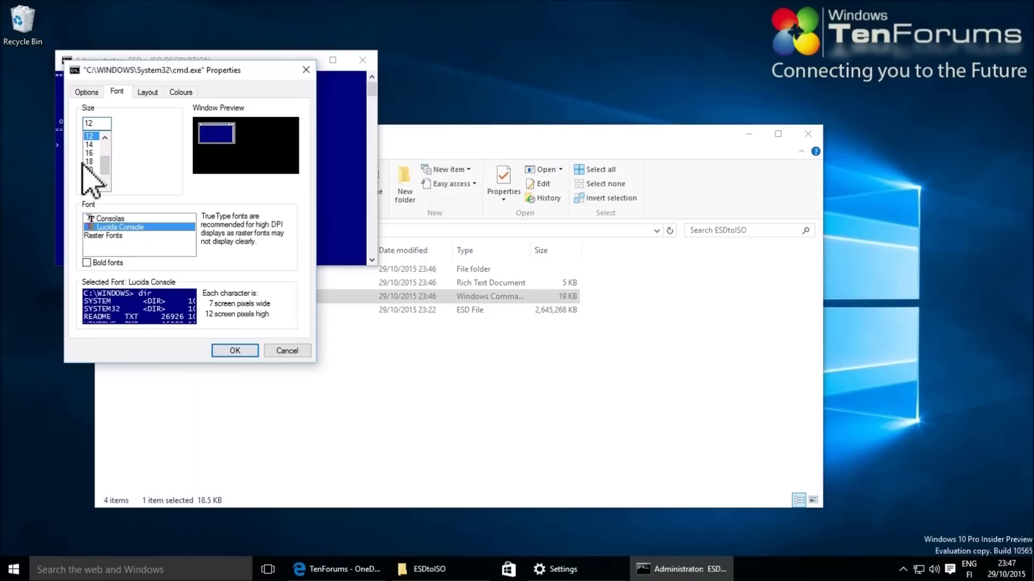
pyautogui.click(89, 170)
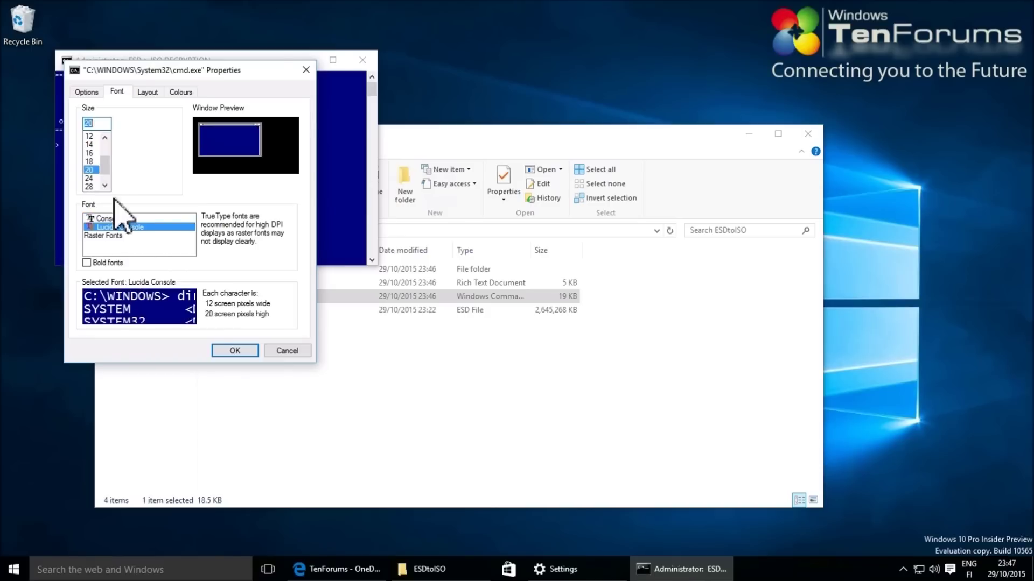
pyautogui.click(235, 351)
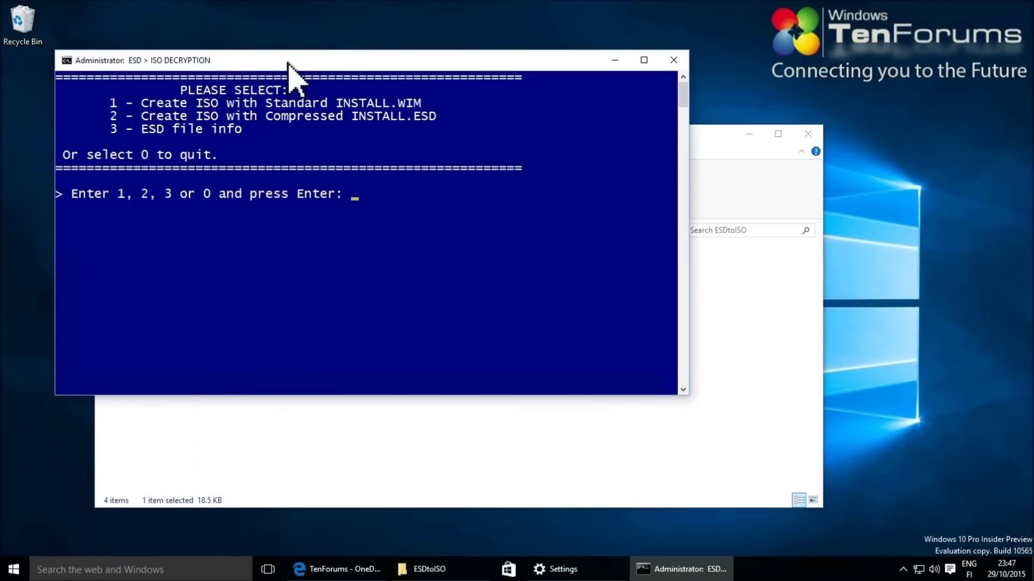
pyautogui.moveTo(288, 61); pyautogui.dragTo(429, 161)
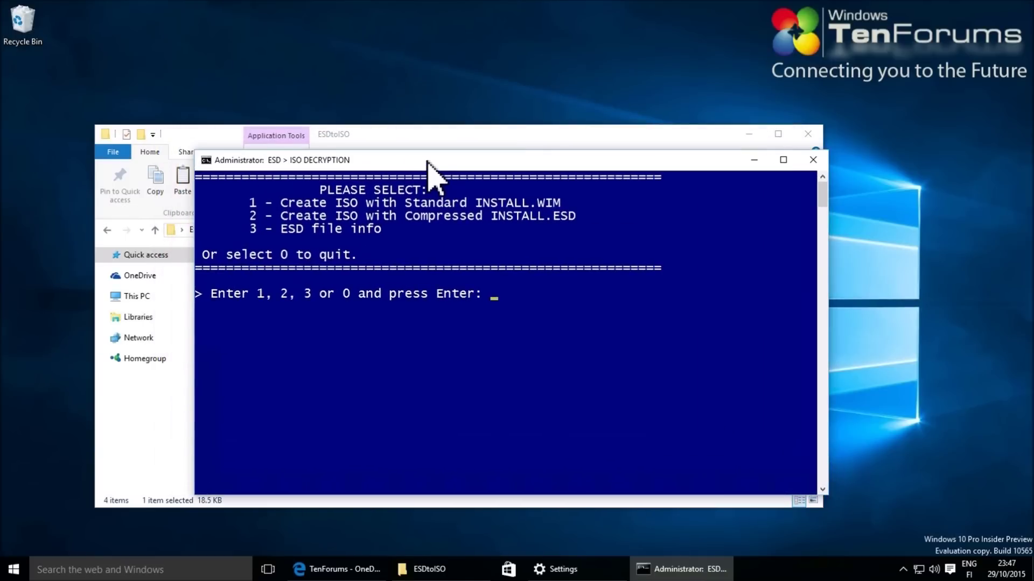
# View the ESD info with option 3, then create the ISO using standard INSTALL.WIM
pyautogui.click(755, 159)
pyautogui.click(802, 82)
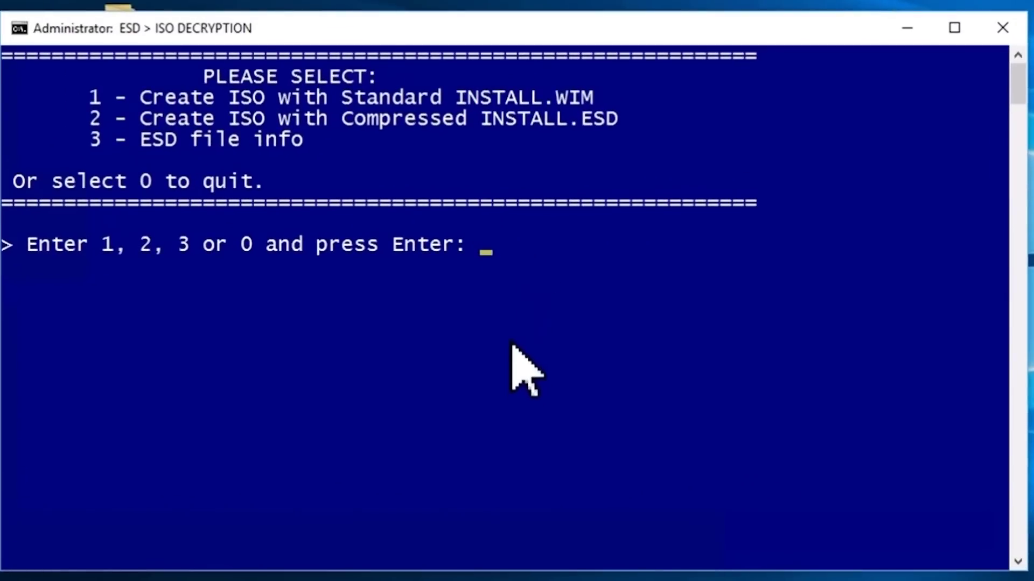
pyautogui.write('3')
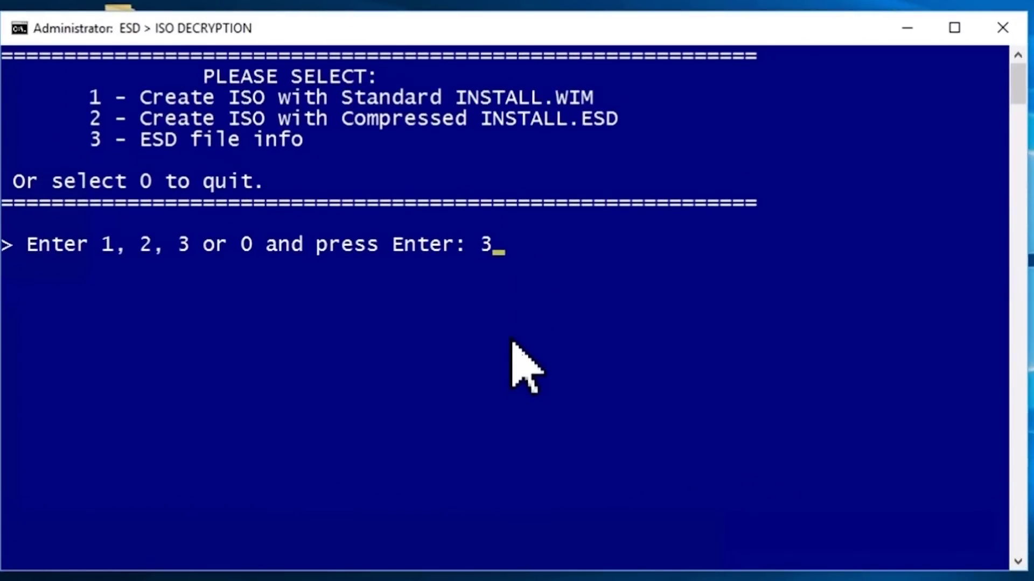
pyautogui.press('Return')
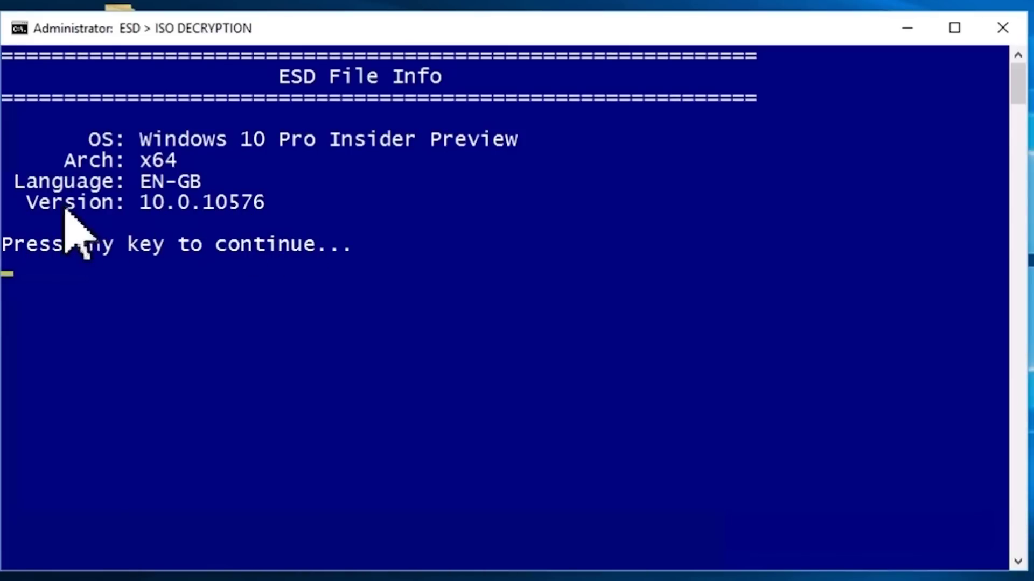
pyautogui.press('Return')
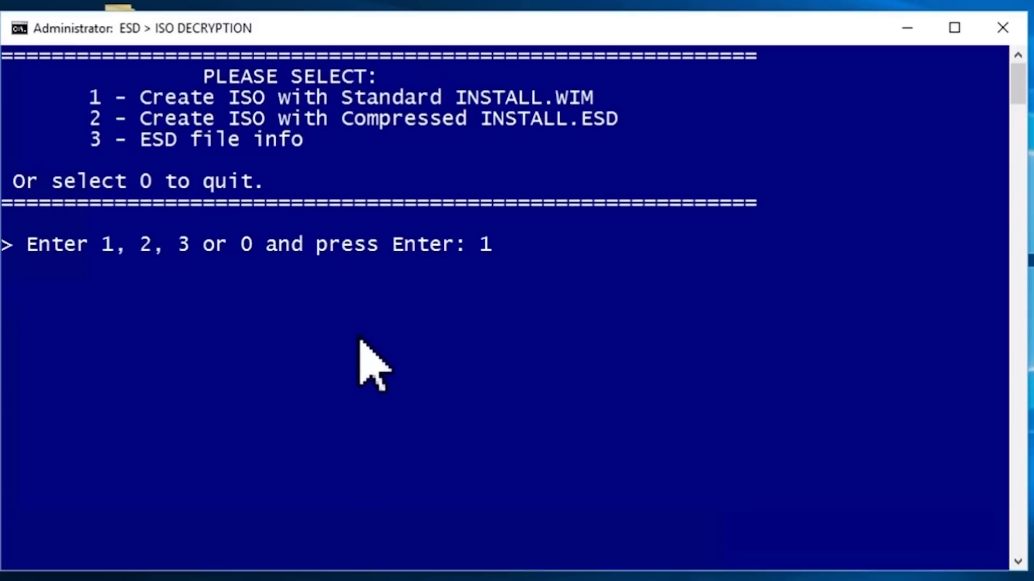
pyautogui.press('Return')
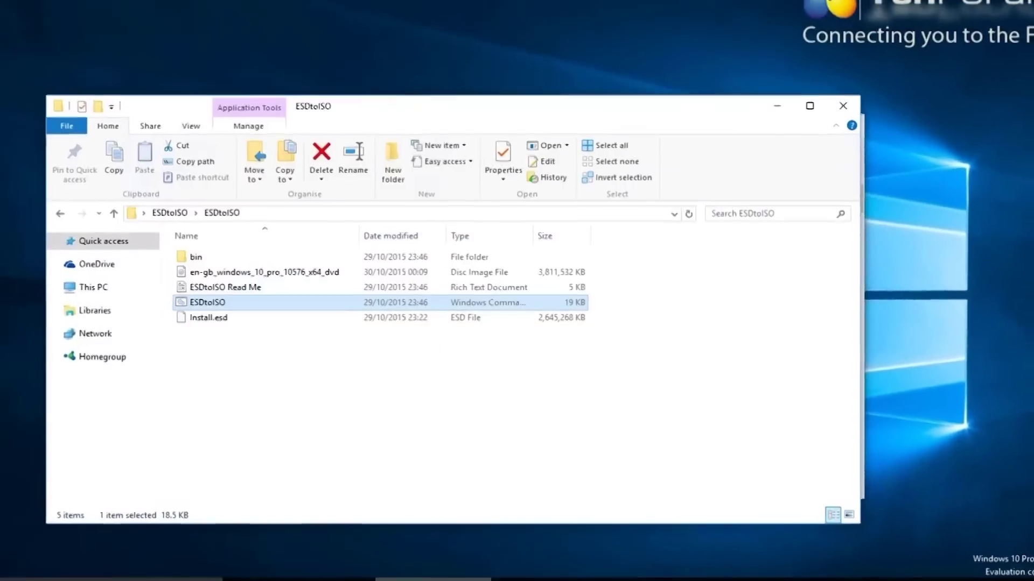
# Select en-gb_windows_10_pro_10576_x64_dvd.iso and mount it as a drive
pyautogui.click(301, 283)
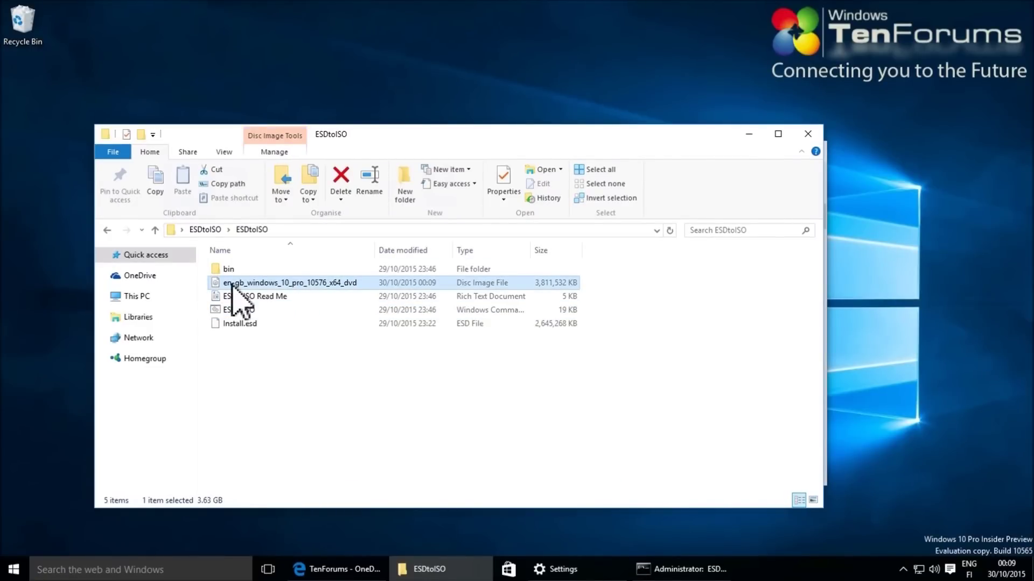
pyautogui.click(271, 287)
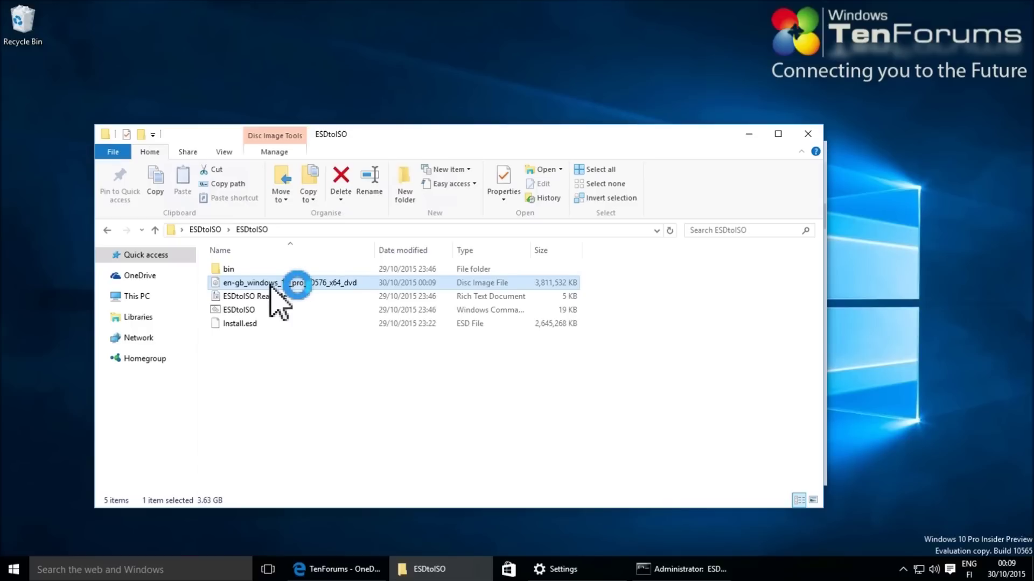